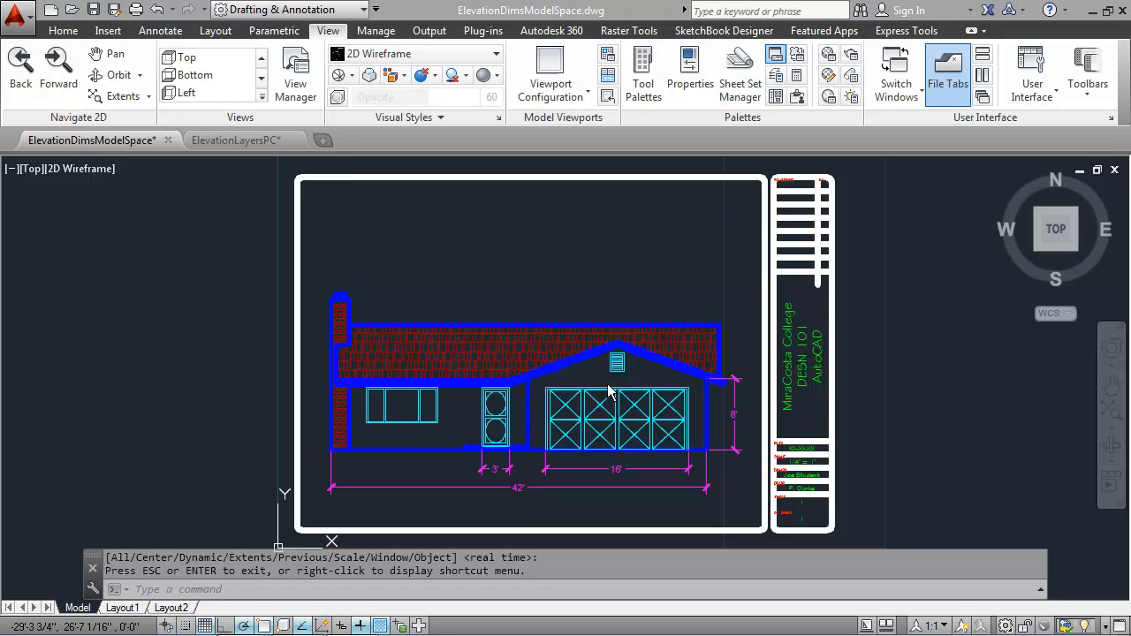
# Switch to the ElevationLayersPC drawing and add a new layer named Dims
pyautogui.click(237, 142)
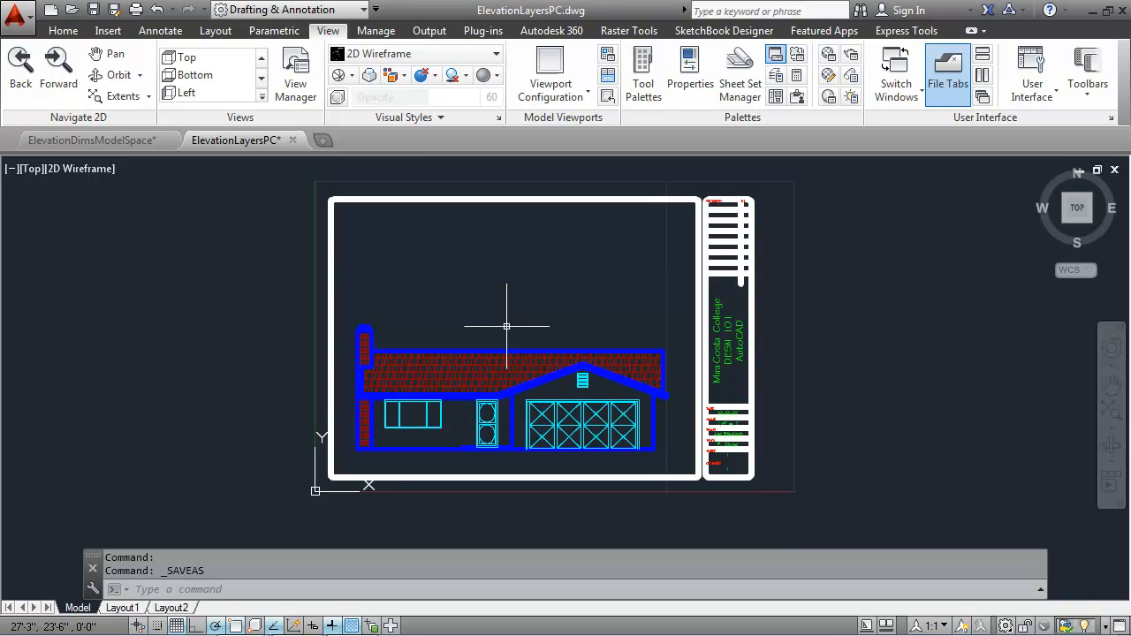
pyautogui.write('LAYER')
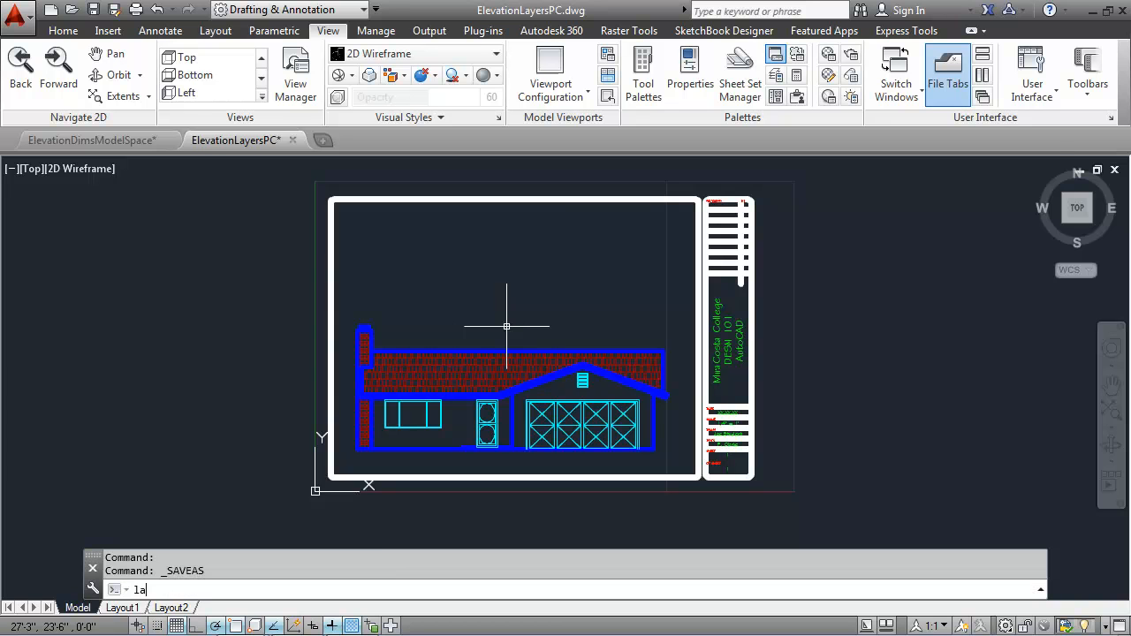
pyautogui.press('Return')
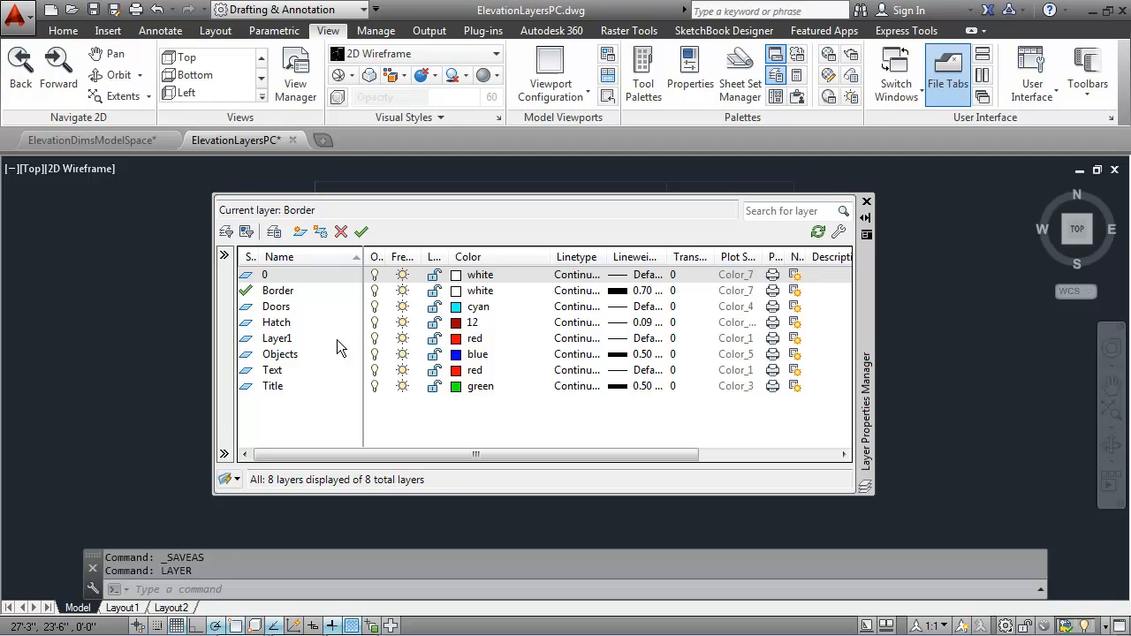
pyautogui.click(298, 233)
pyautogui.write('Dims')
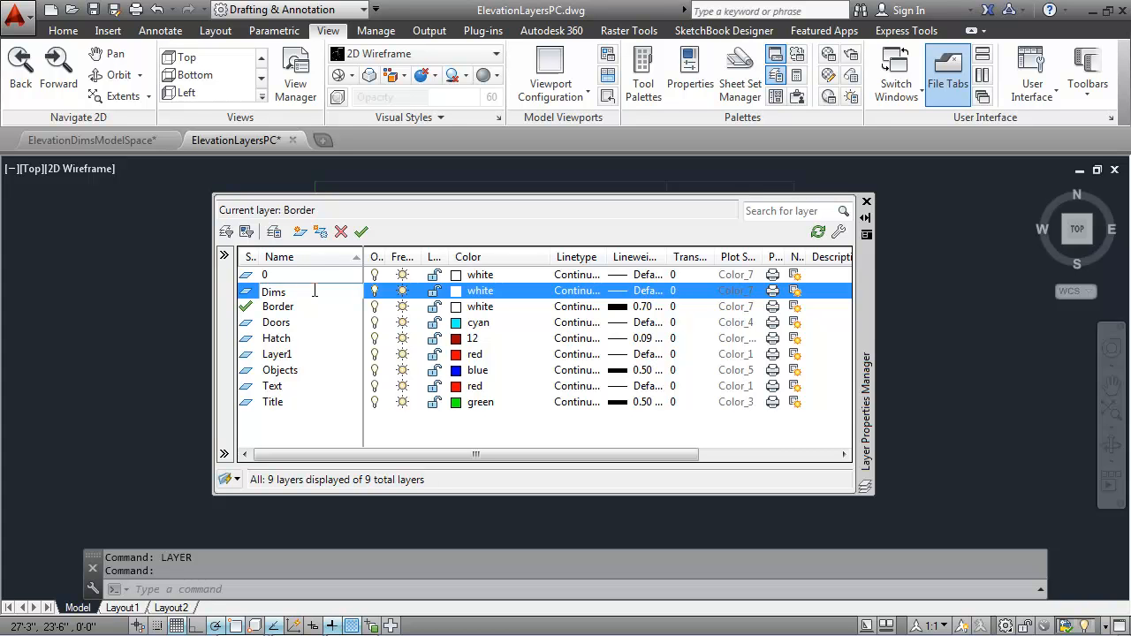
# Set the Dims layer's color to magenta and make it the current layer
pyautogui.click(471, 295)
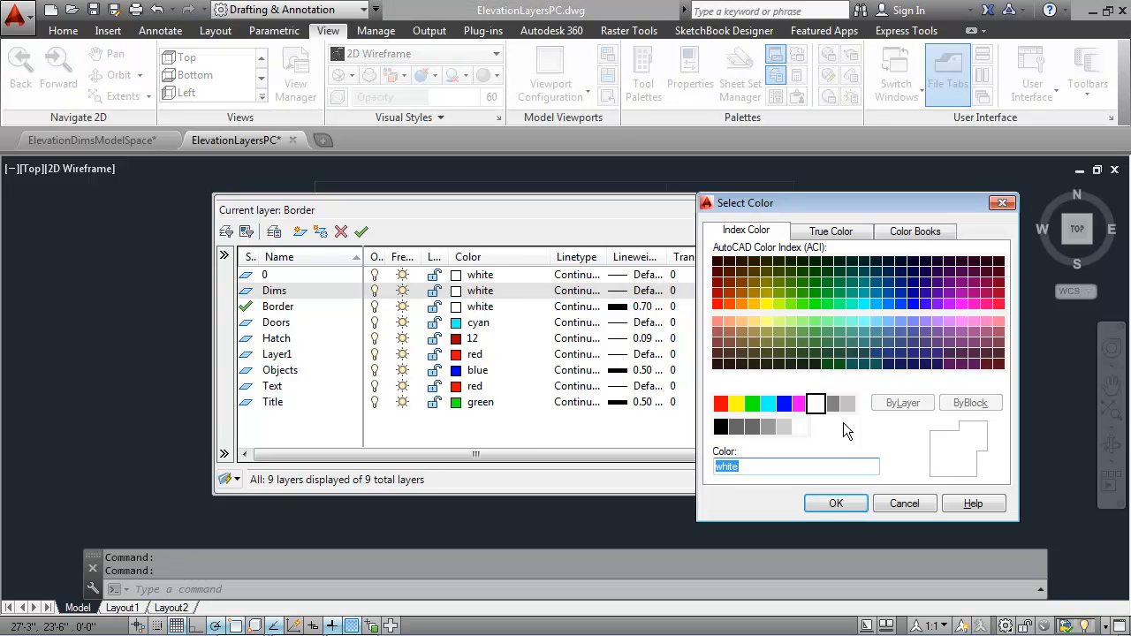
pyautogui.click(798, 404)
pyautogui.click(835, 503)
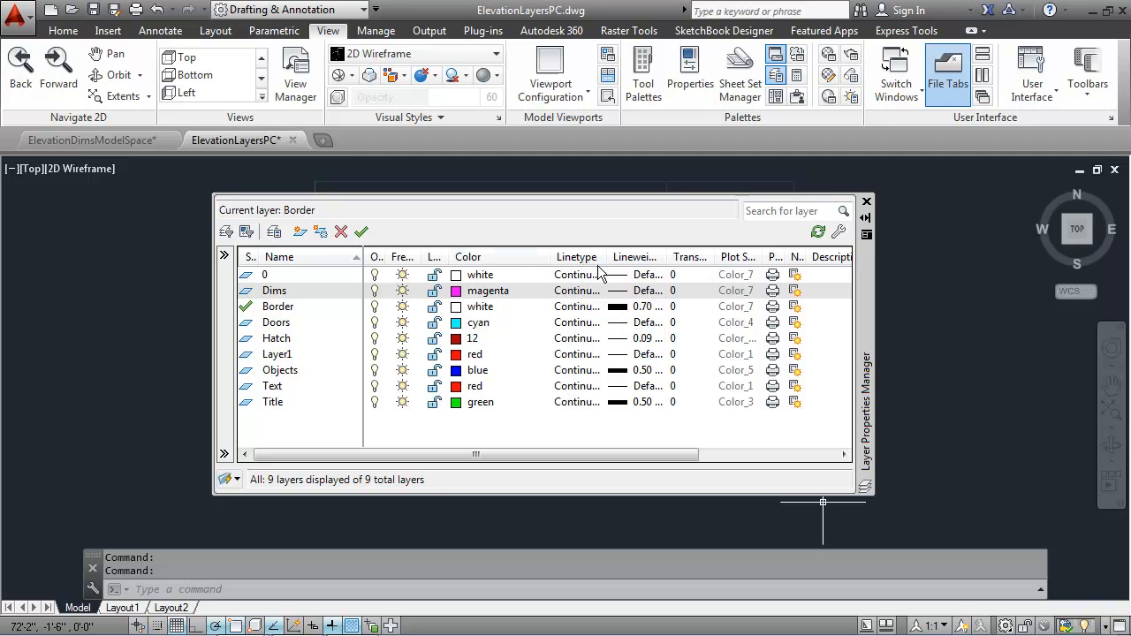
pyautogui.click(361, 233)
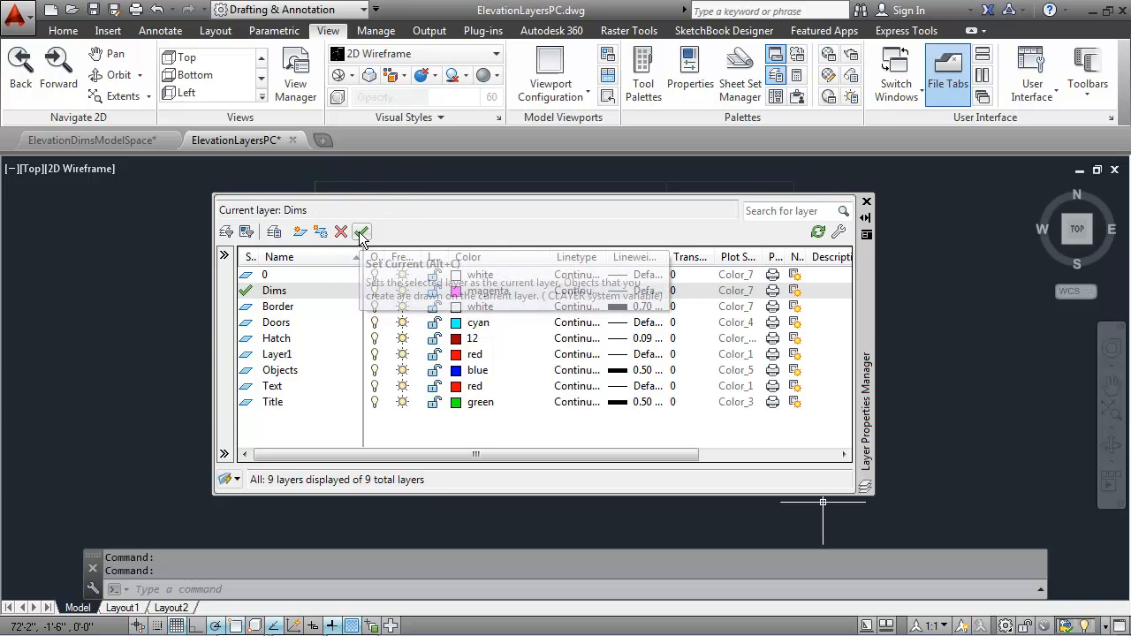
pyautogui.click(867, 203)
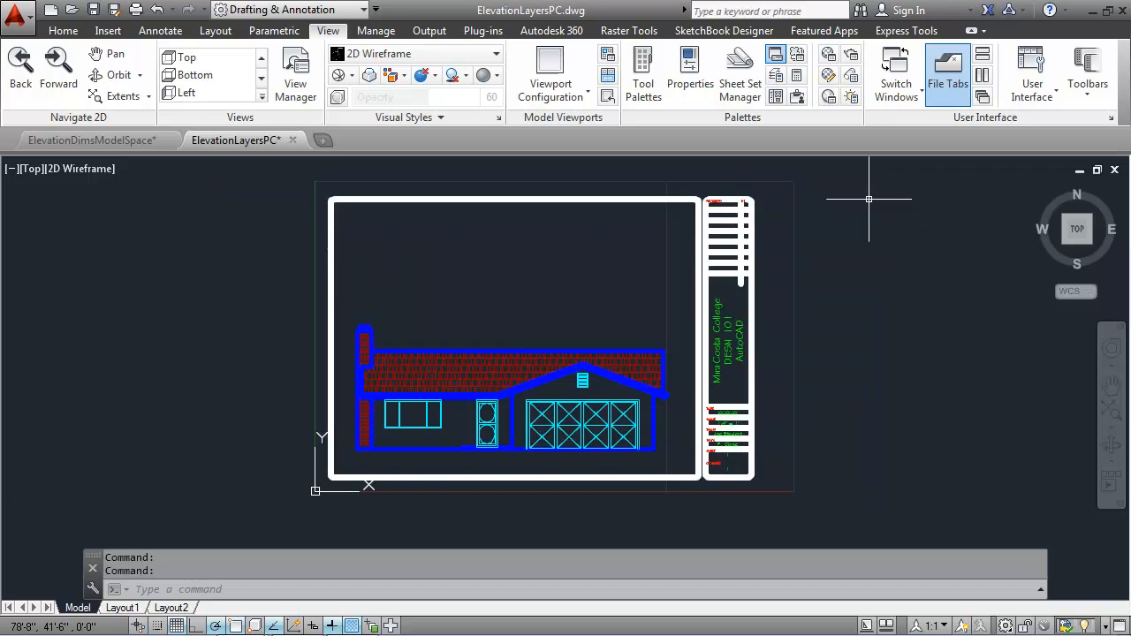
# Set the drawing units' length precision to 0'-0 1/16"
pyautogui.click(60, 32)
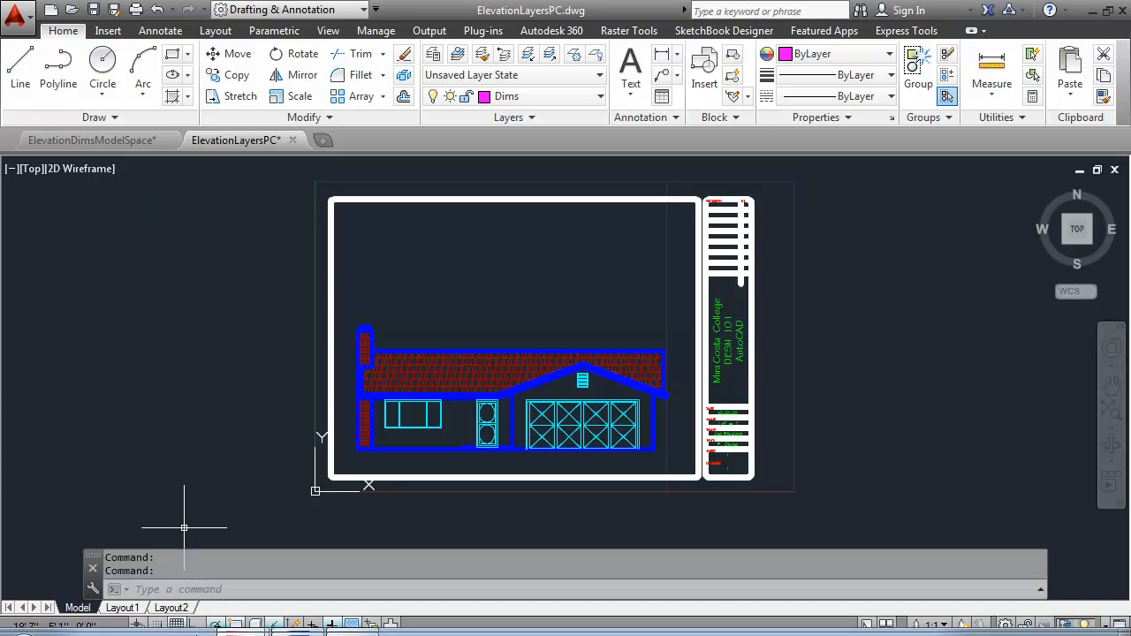
pyautogui.click(177, 585)
pyautogui.write('units')
pyautogui.press('Return')
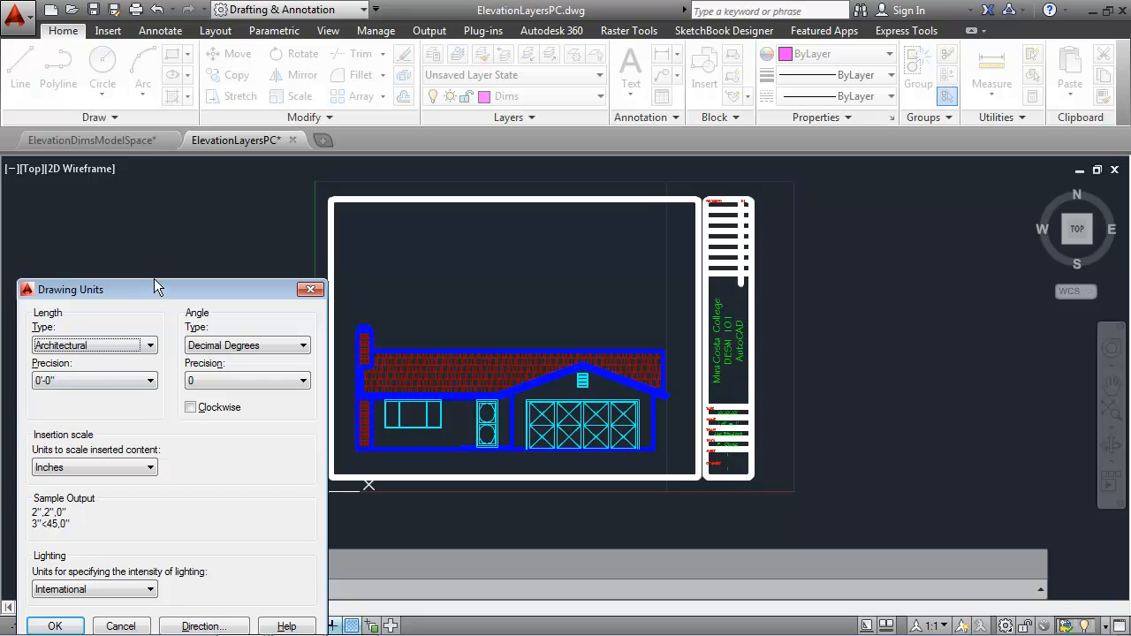
pyautogui.moveTo(162, 284)
pyautogui.mouseDown()
pyautogui.moveTo(199, 237)
pyautogui.moveTo(196, 219)
pyautogui.mouseUp()
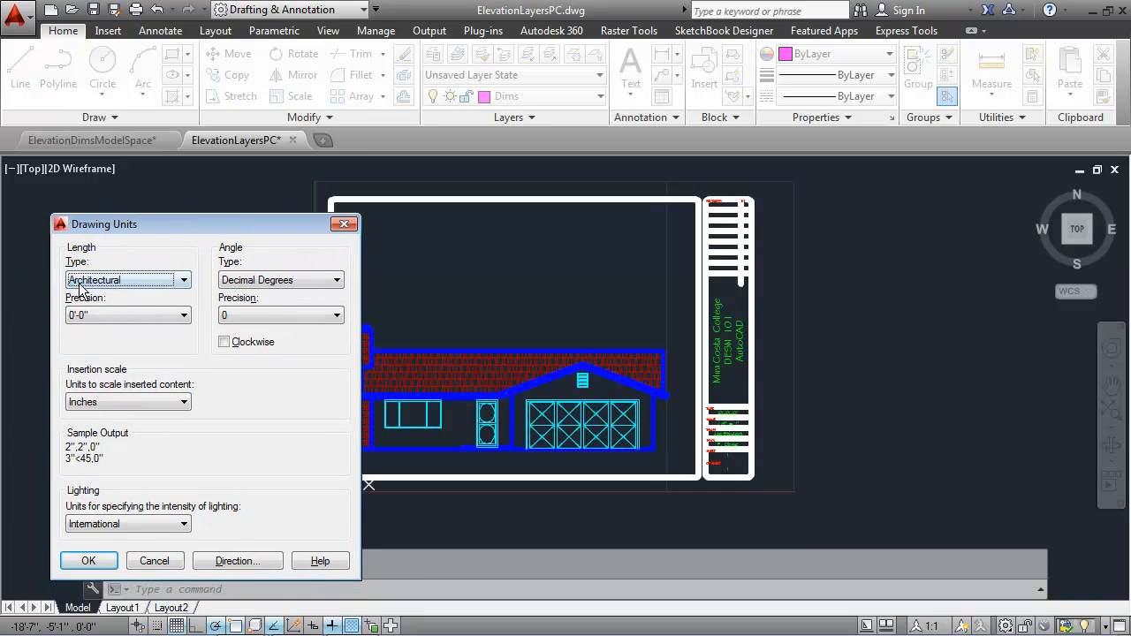
pyautogui.click(154, 316)
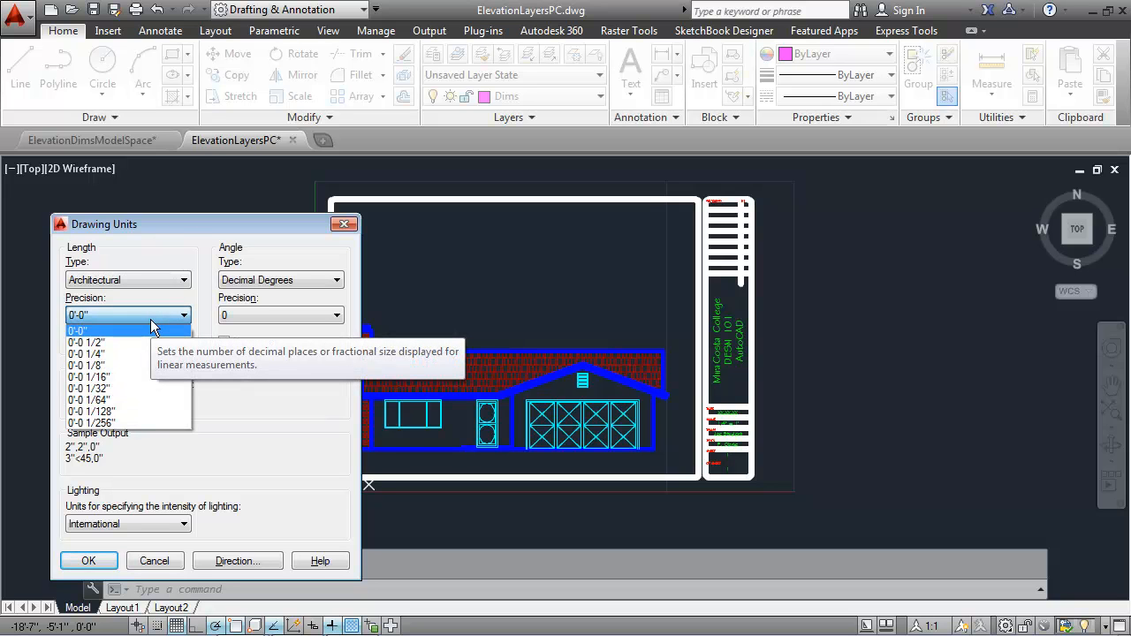
pyautogui.click(119, 377)
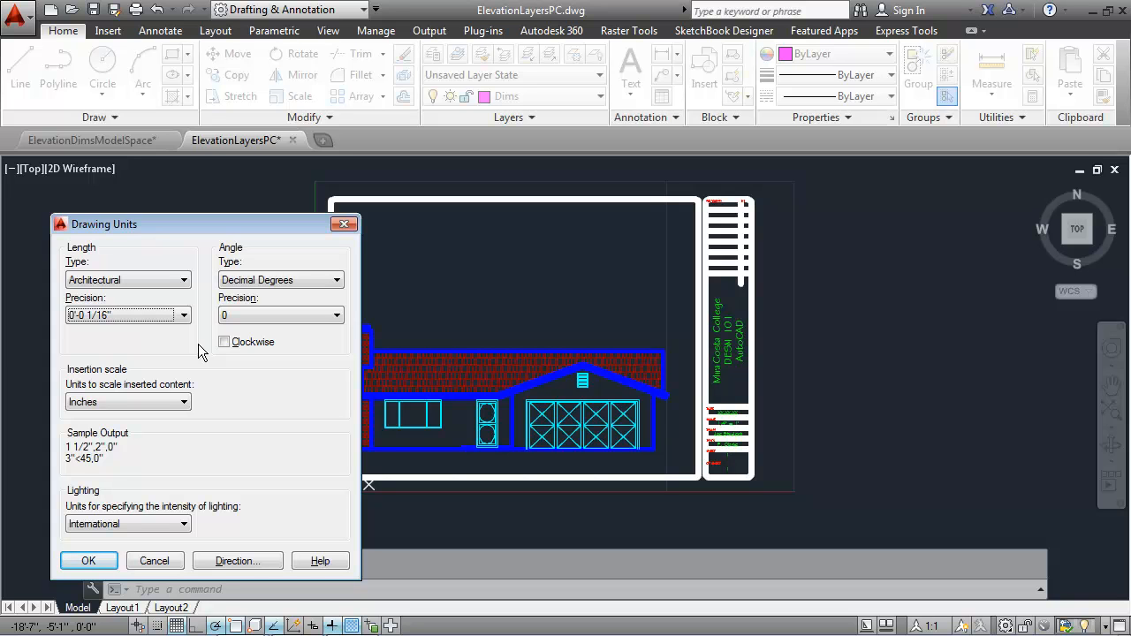
pyautogui.click(88, 560)
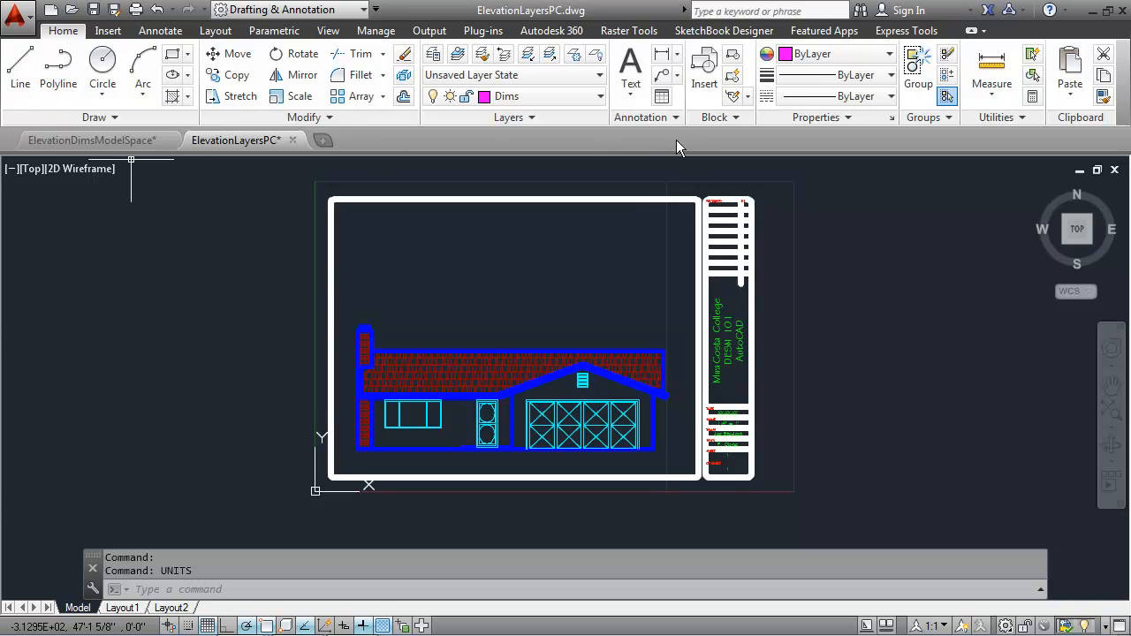
pyautogui.click(668, 118)
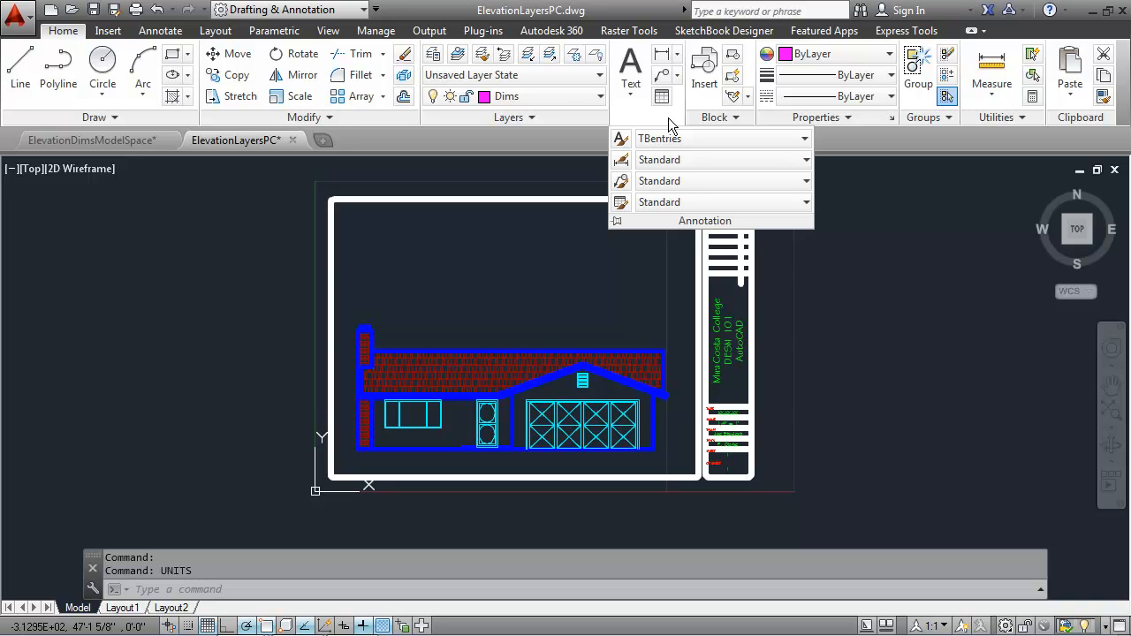
pyautogui.click(621, 160)
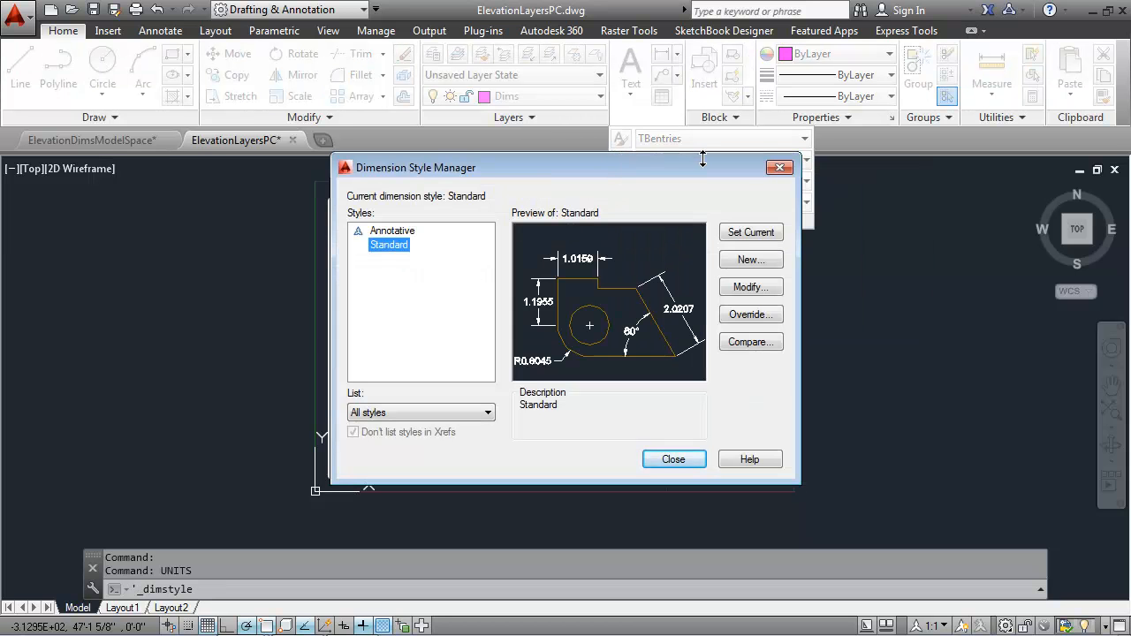
pyautogui.click(771, 173)
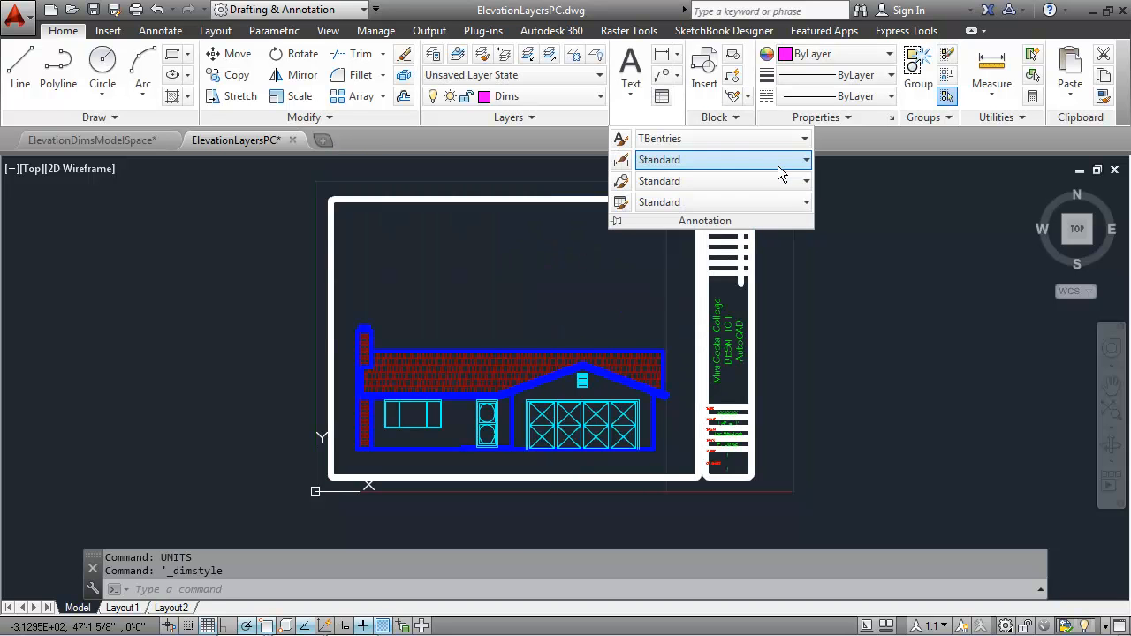
pyautogui.click(152, 33)
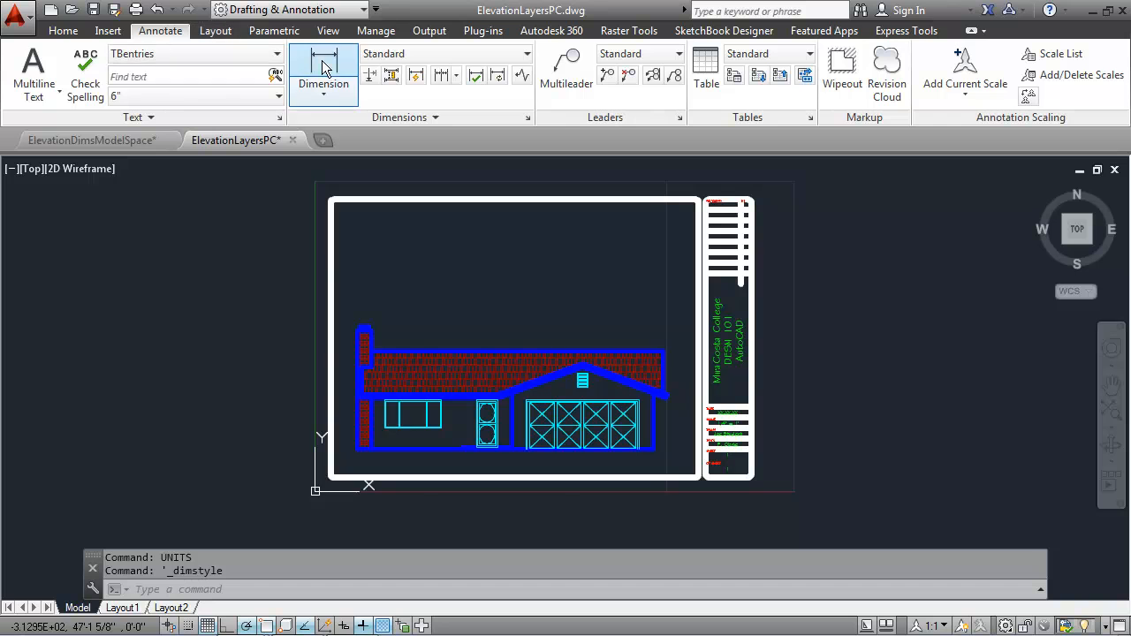
pyautogui.click(527, 119)
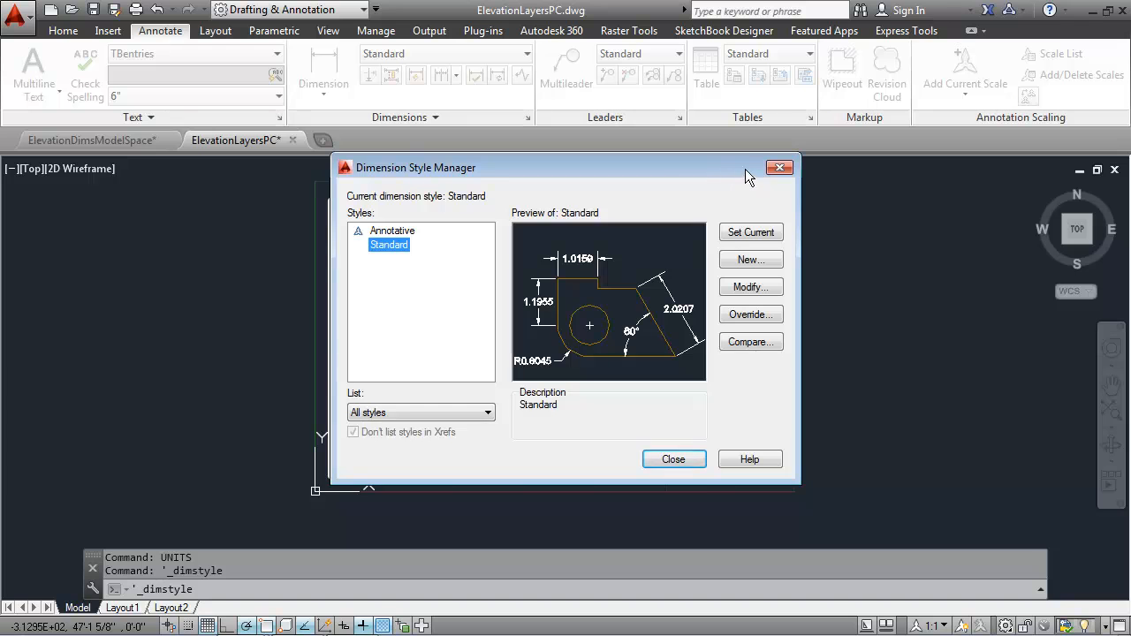
pyautogui.click(780, 167)
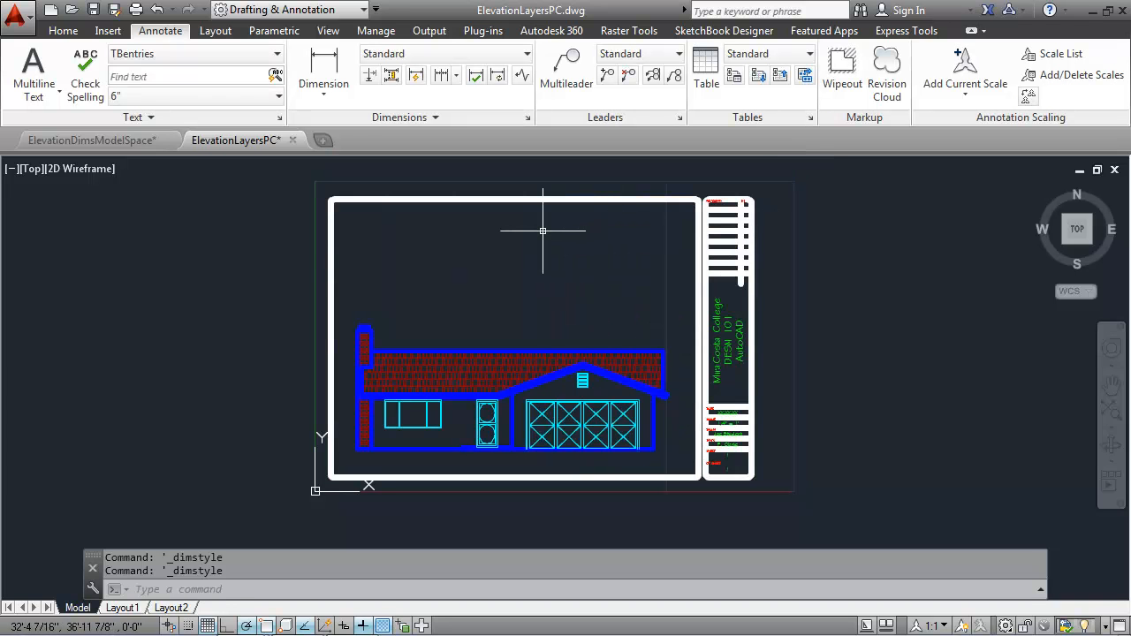
# Create a new dimension style named ModelDim that starts with Standard and applies to all dimensions
pyautogui.write('dimstyle')
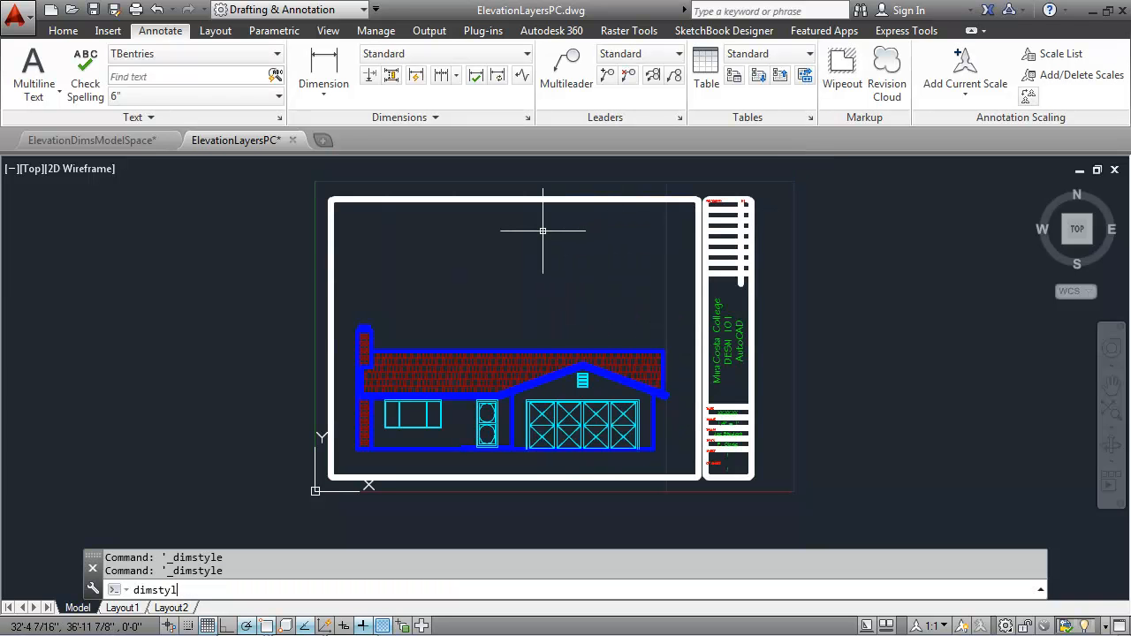
pyautogui.press('Return')
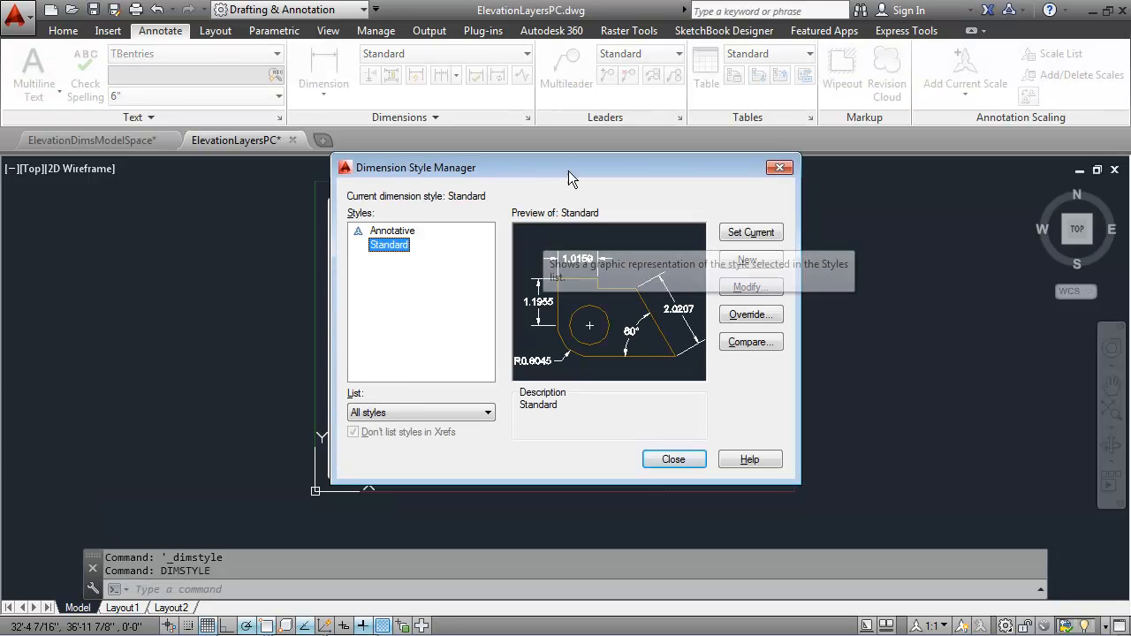
pyautogui.moveTo(568, 171); pyautogui.dragTo(574, 182)
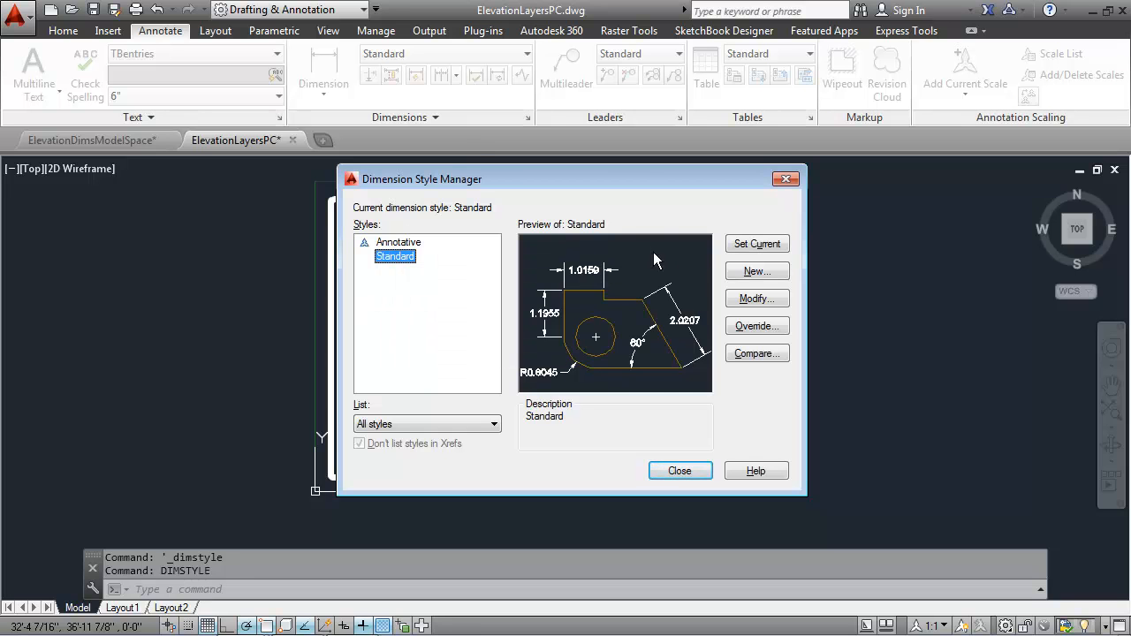
pyautogui.click(755, 273)
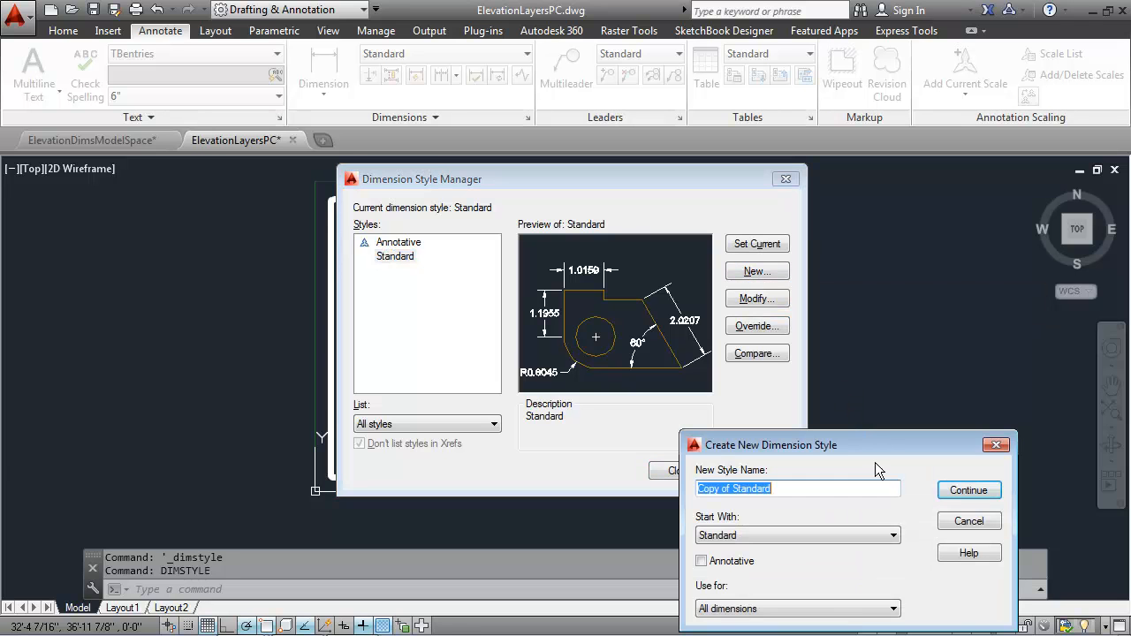
pyautogui.moveTo(876, 442); pyautogui.dragTo(882, 269)
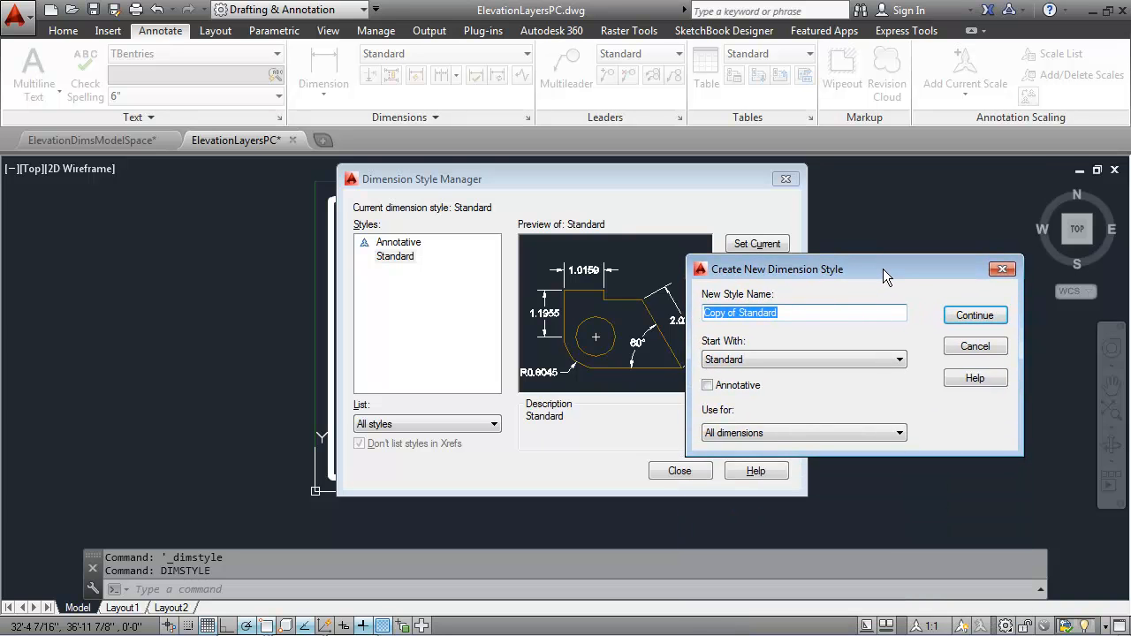
pyautogui.write('Model')
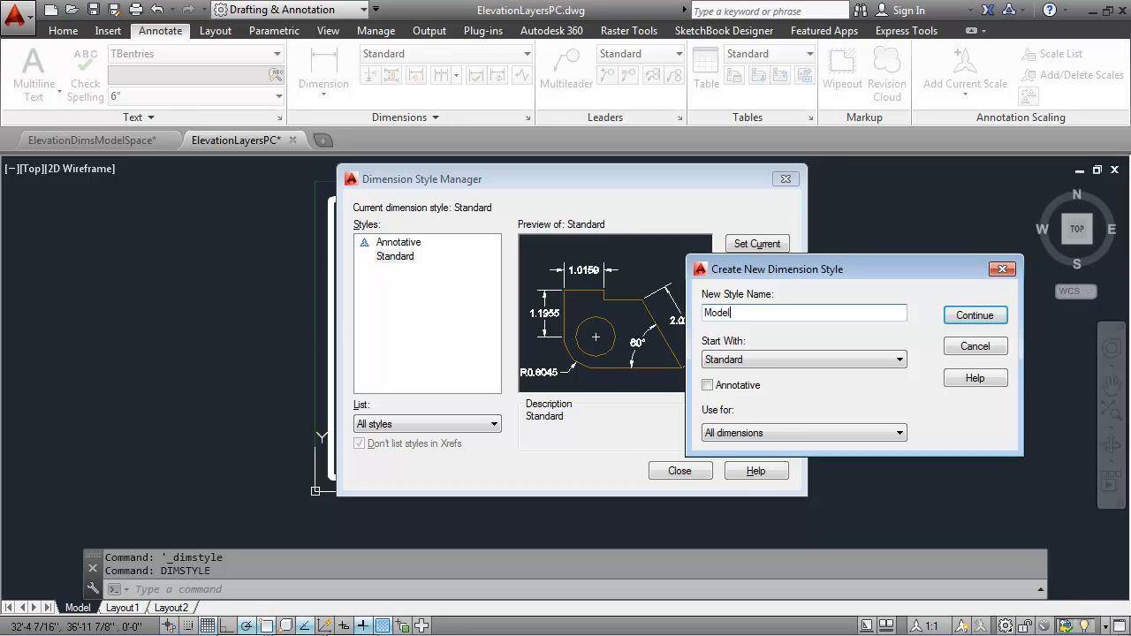
pyautogui.write('Dim')
pyautogui.click(976, 315)
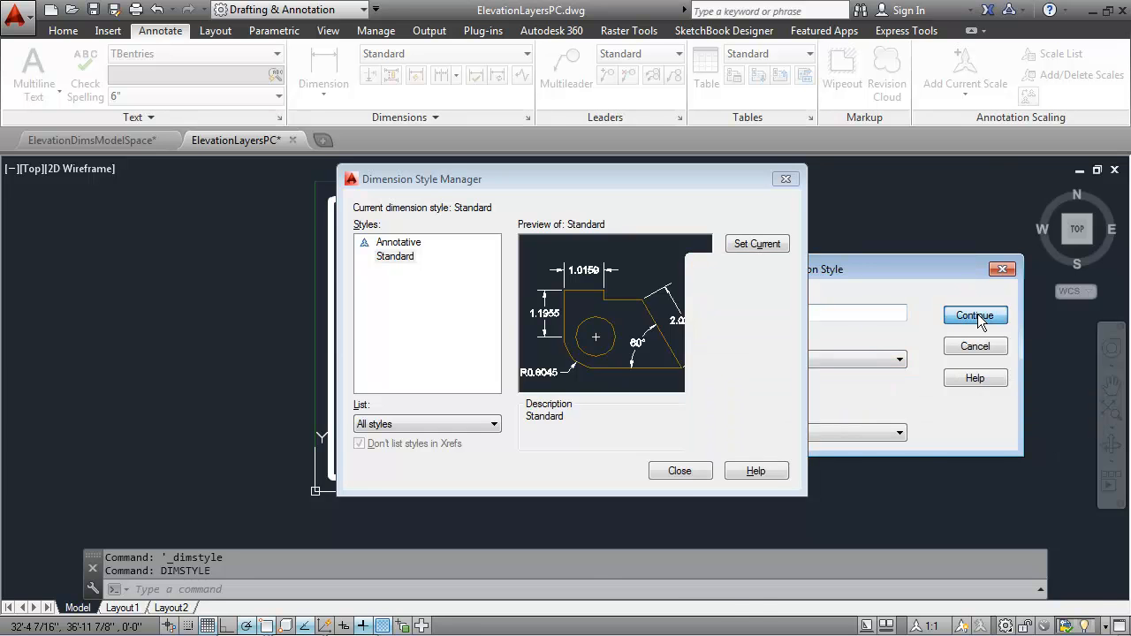
# Set the color, linetype and lineweight of the ModelDim style's dimension lines to ByLayer
pyautogui.moveTo(924, 314); pyautogui.dragTo(807, 136)
pyautogui.click(507, 166)
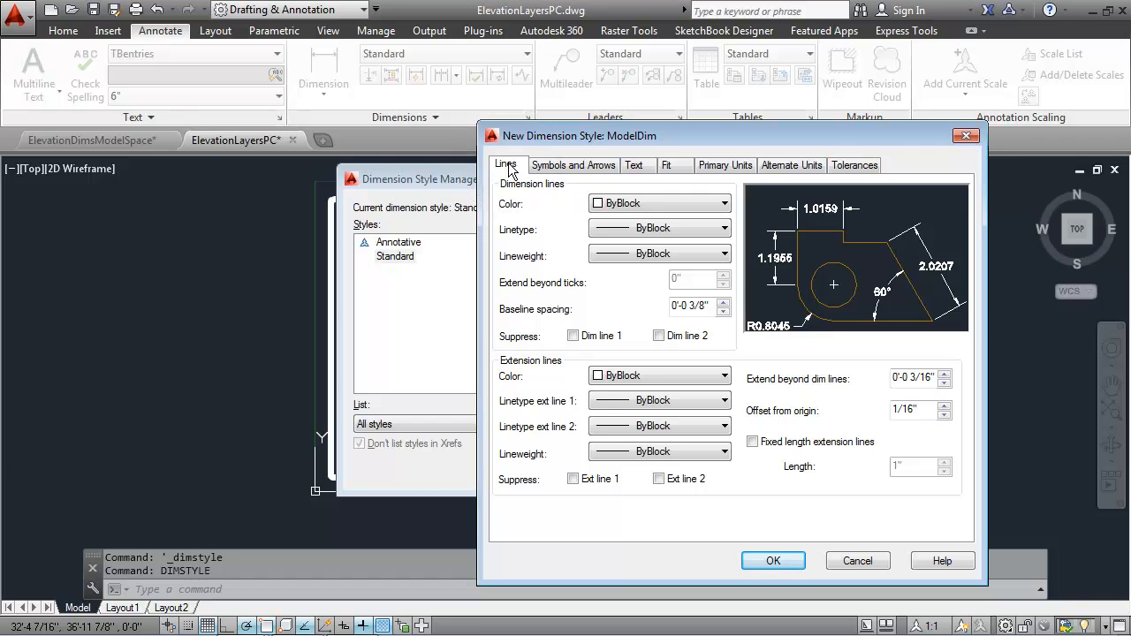
pyautogui.click(693, 202)
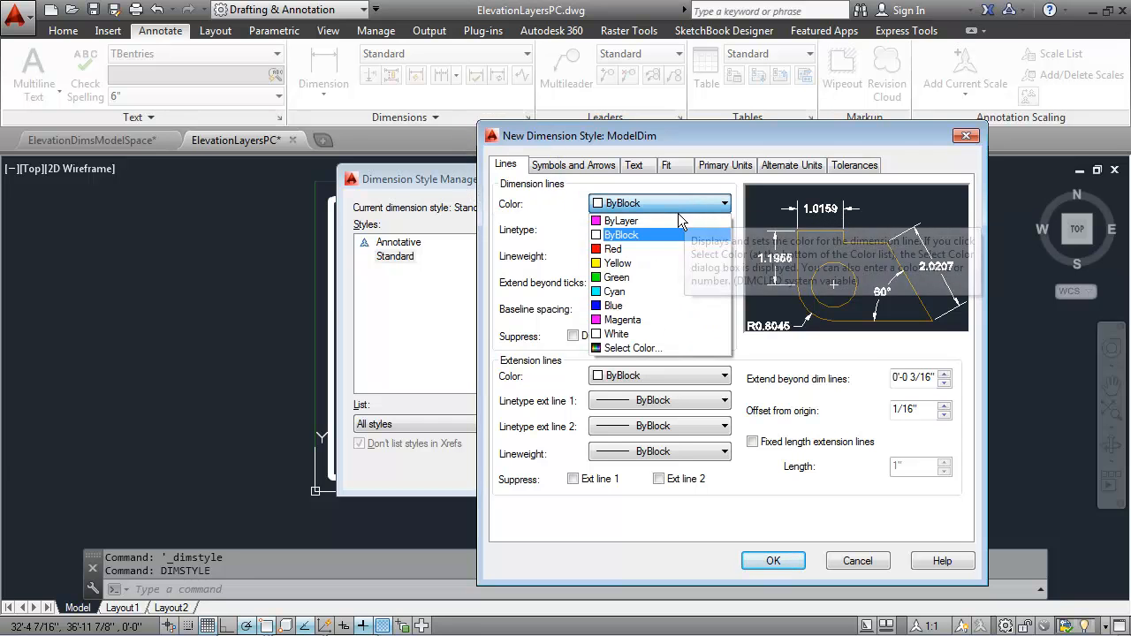
pyautogui.click(678, 215)
pyautogui.click(681, 228)
pyautogui.click(670, 246)
pyautogui.click(667, 253)
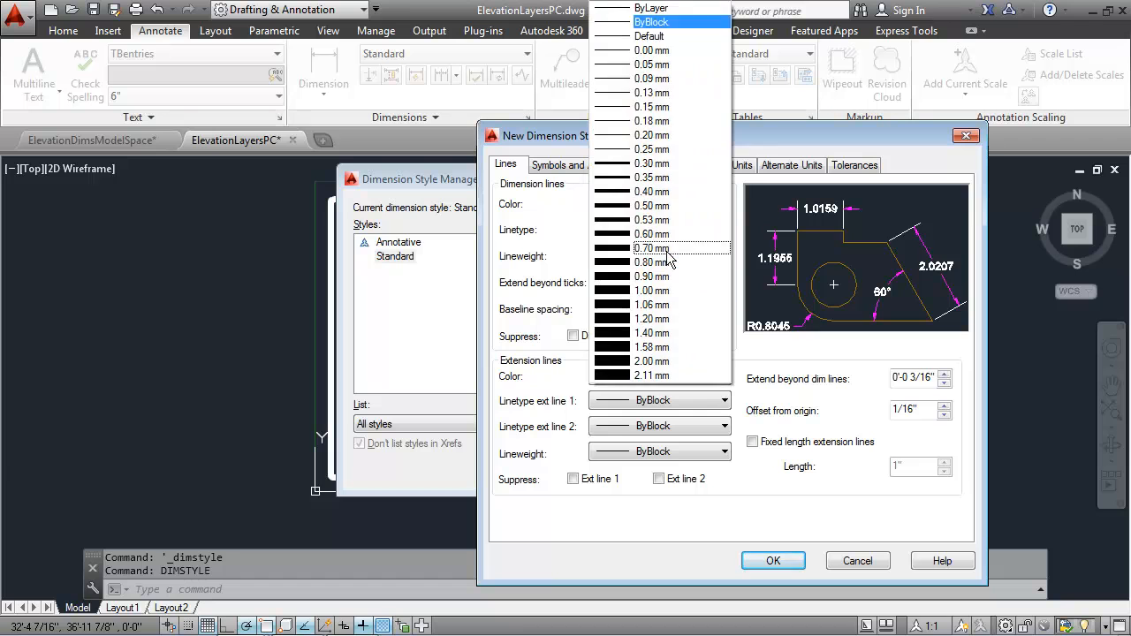
pyautogui.click(669, 9)
# Set the ModelDim style's extension line color and the linetype of extension line 1 to ByLayer
pyautogui.click(666, 377)
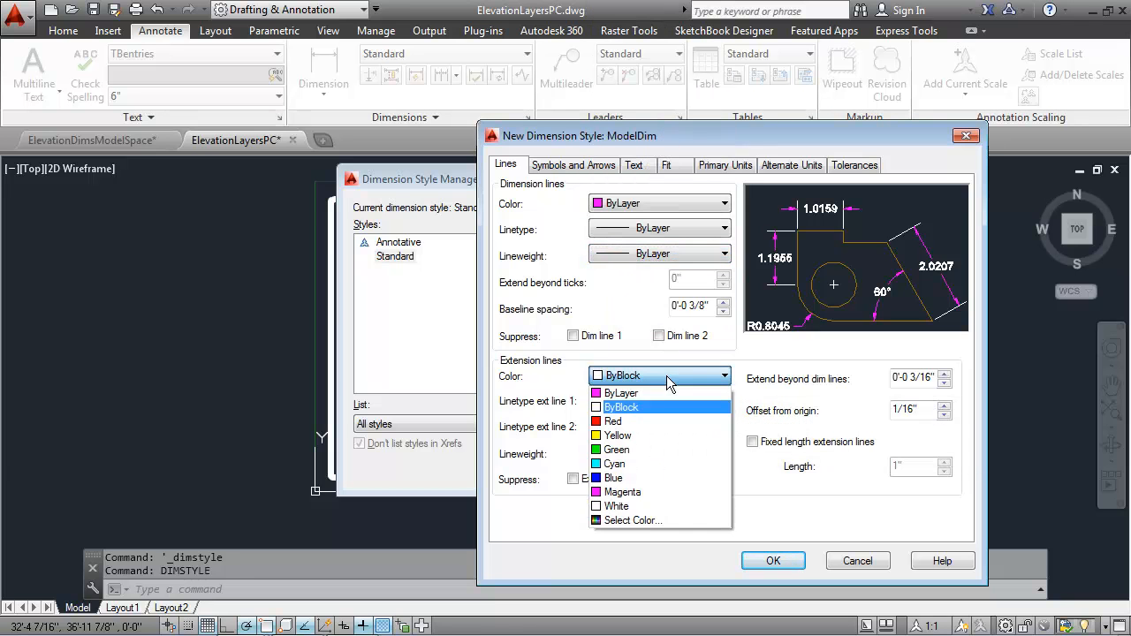
pyautogui.click(665, 393)
pyautogui.click(665, 401)
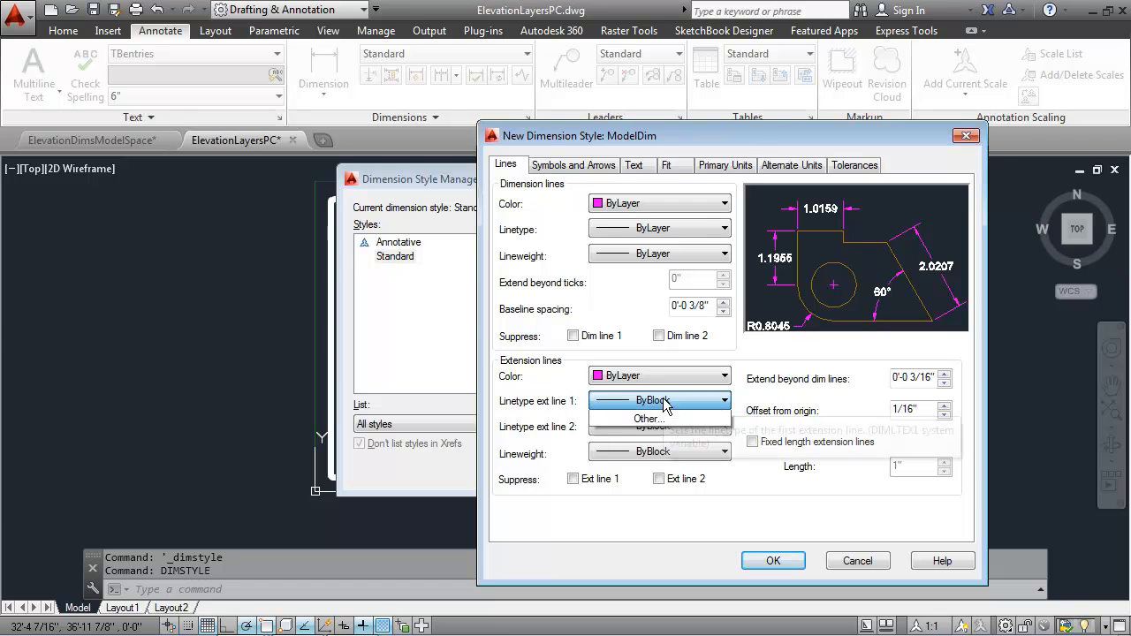
pyautogui.click(668, 417)
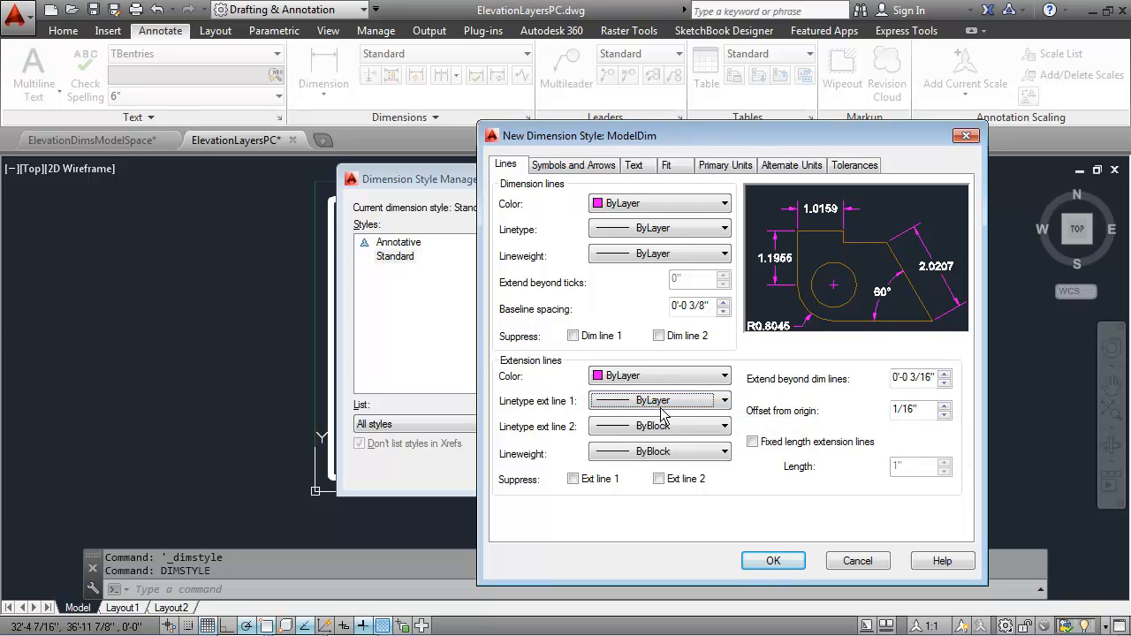
pyautogui.click(665, 400)
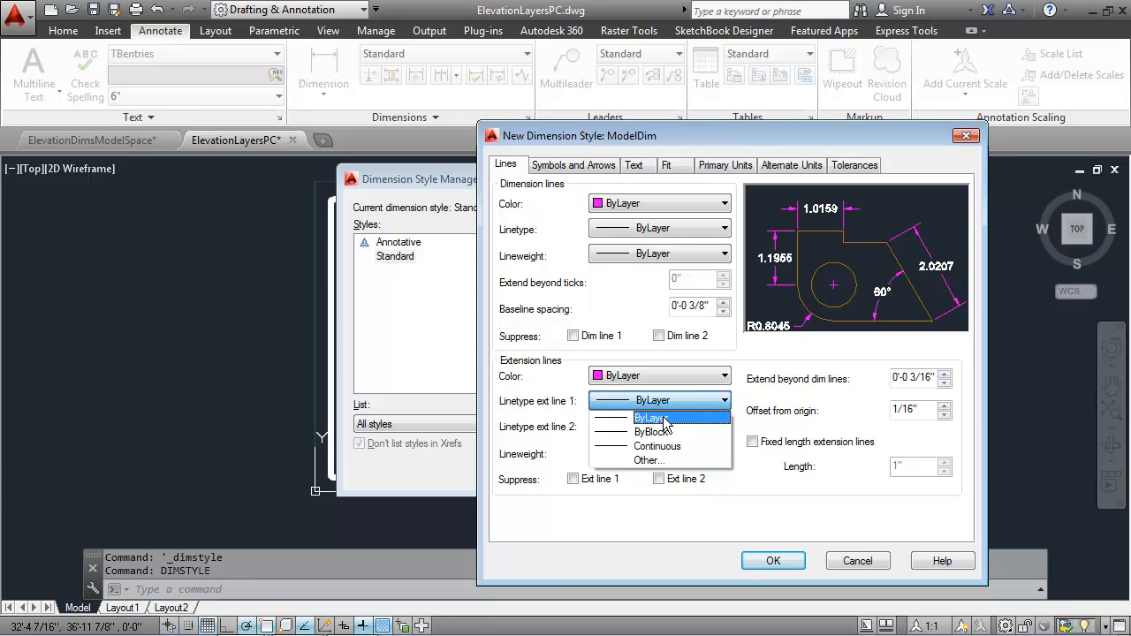
pyautogui.click(664, 419)
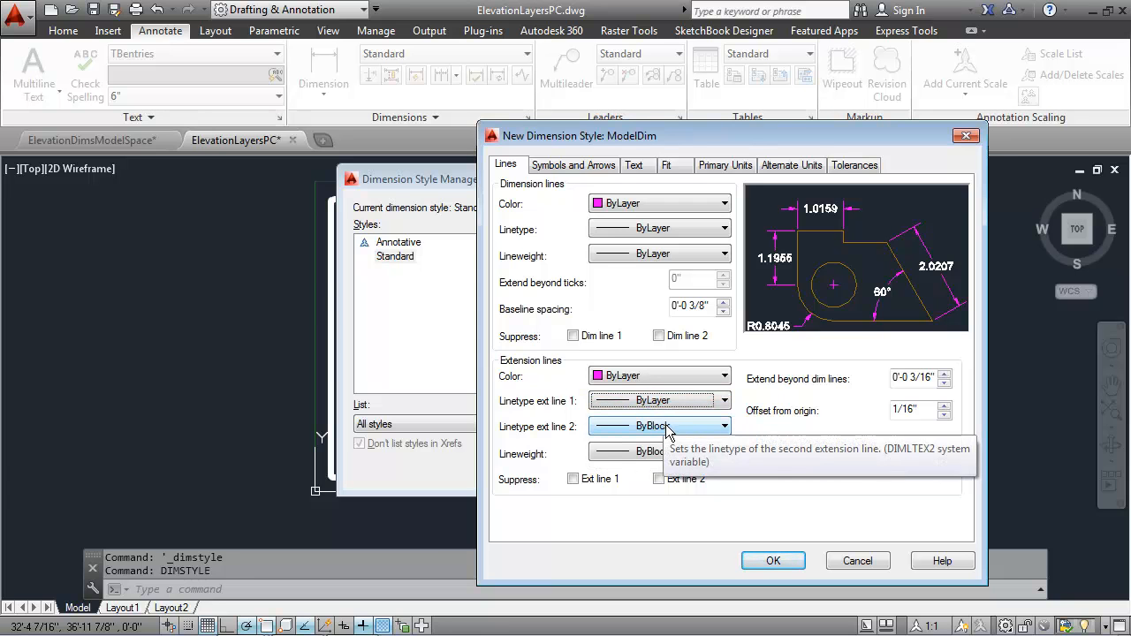
# Set the linetype of extension line 2 and the extension line lineweight in the ModelDim style to ByLayer
pyautogui.click(666, 428)
pyautogui.click(665, 451)
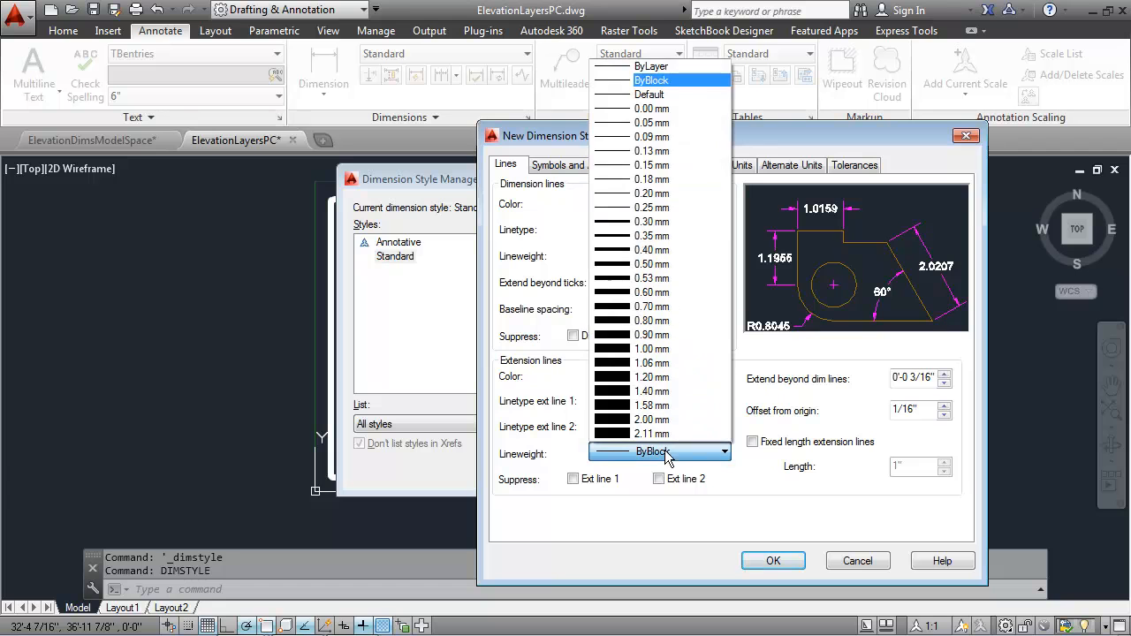
pyautogui.click(651, 67)
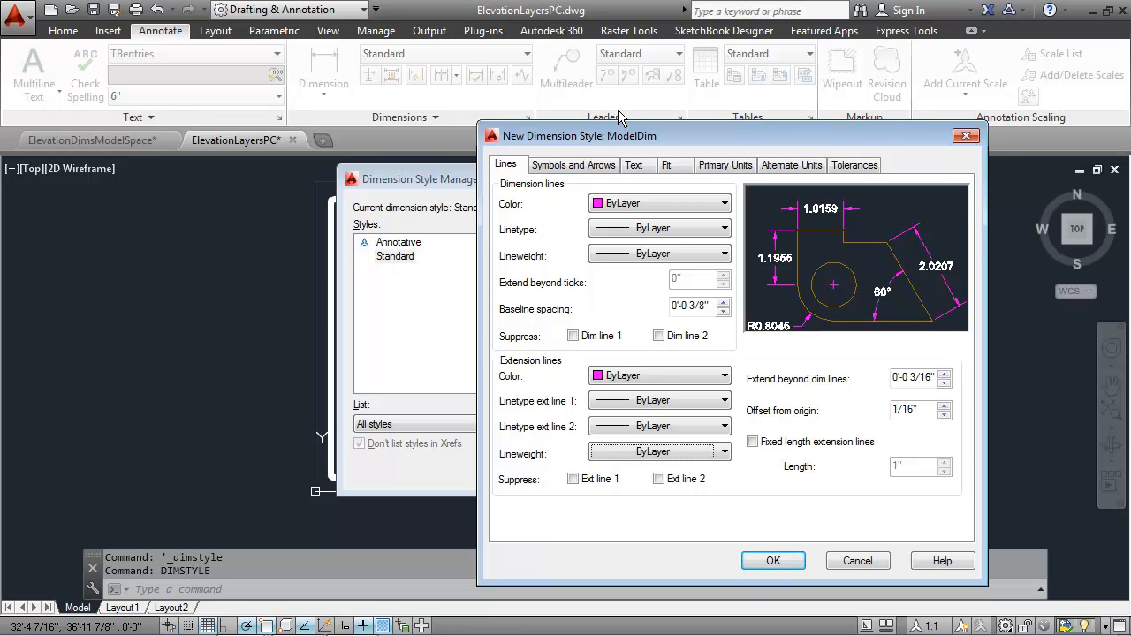
# Set the first and second arrowheads of the ModelDim style to Architectural tick
pyautogui.click(586, 168)
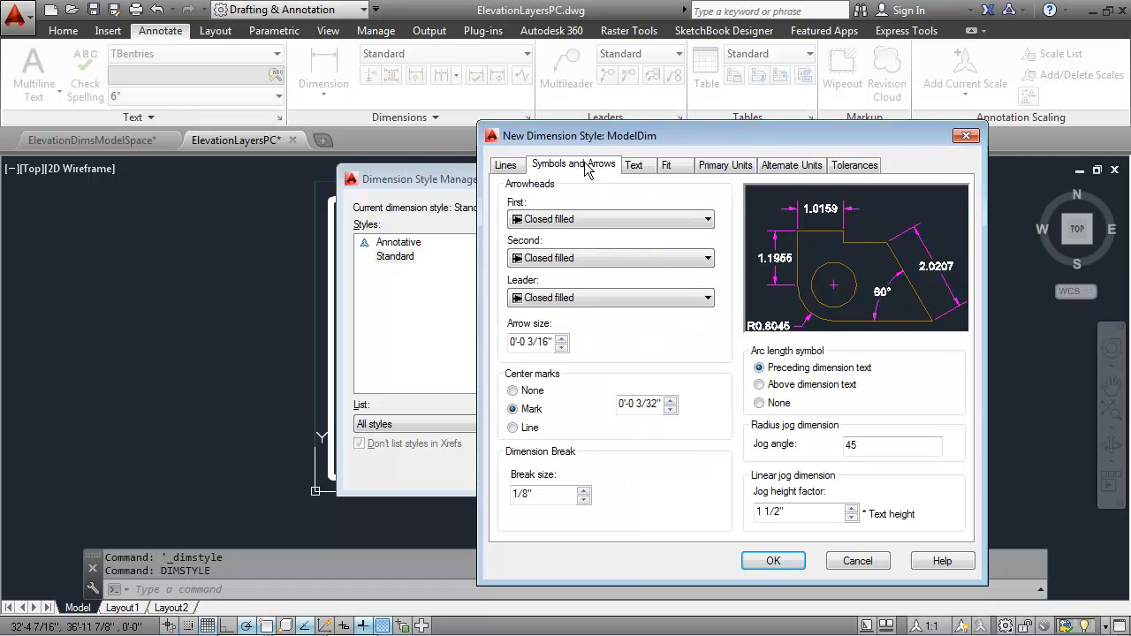
pyautogui.click(601, 221)
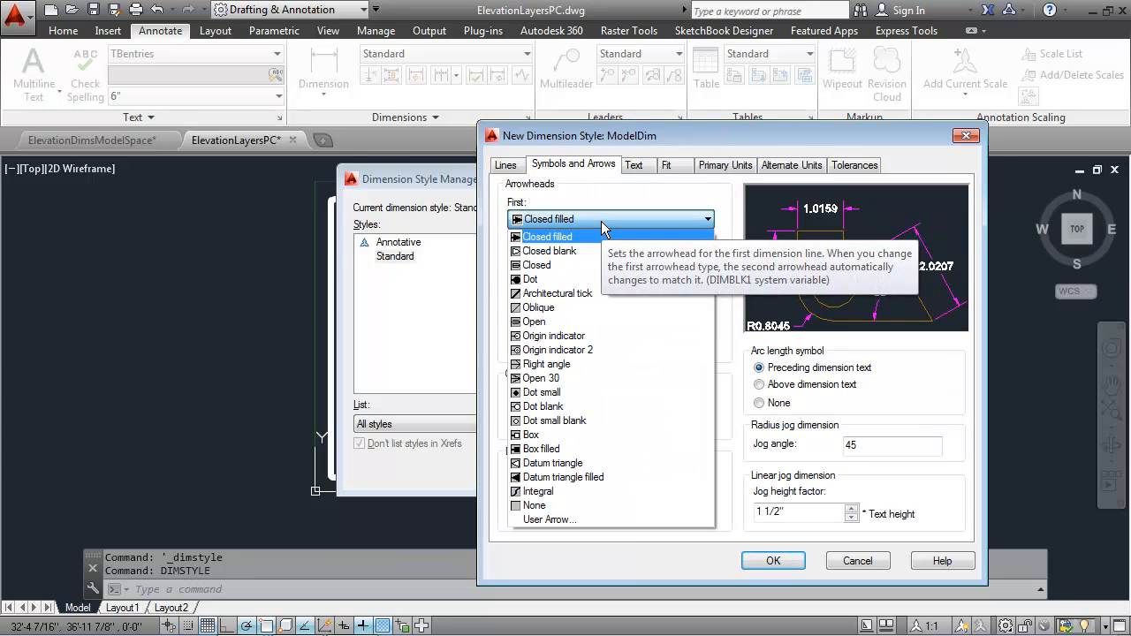
pyautogui.click(570, 294)
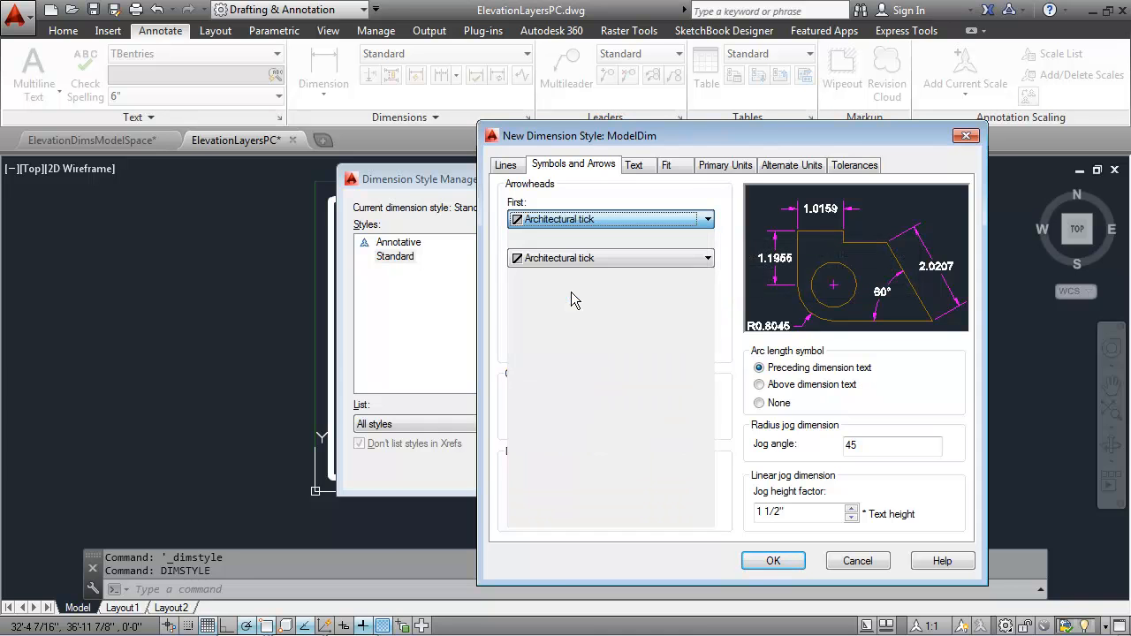
pyautogui.click(613, 259)
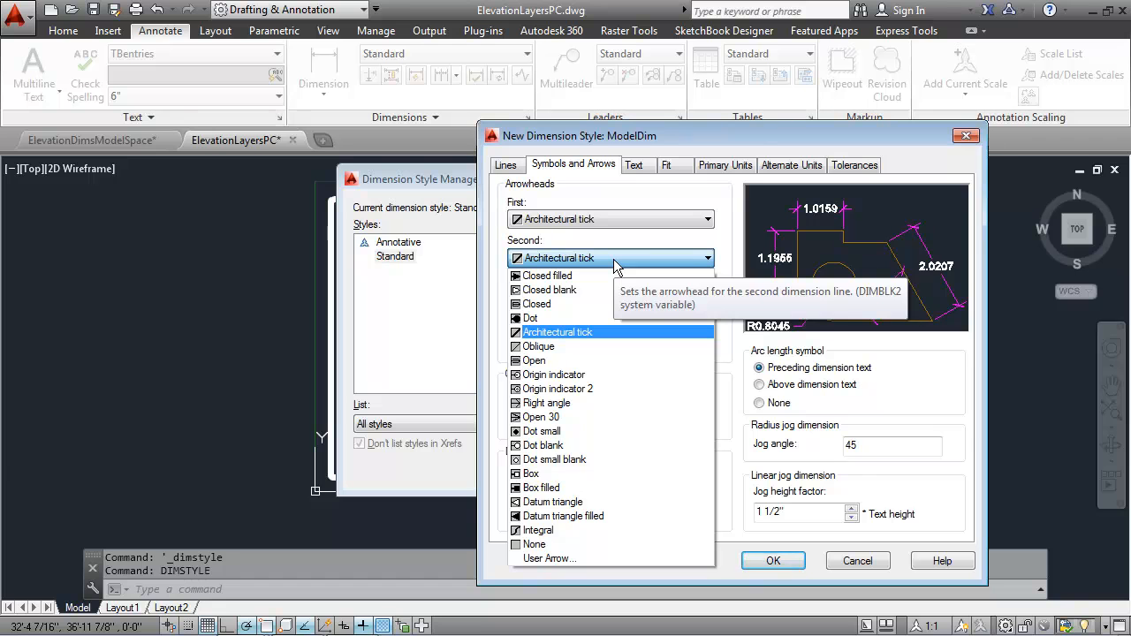
pyautogui.click(601, 331)
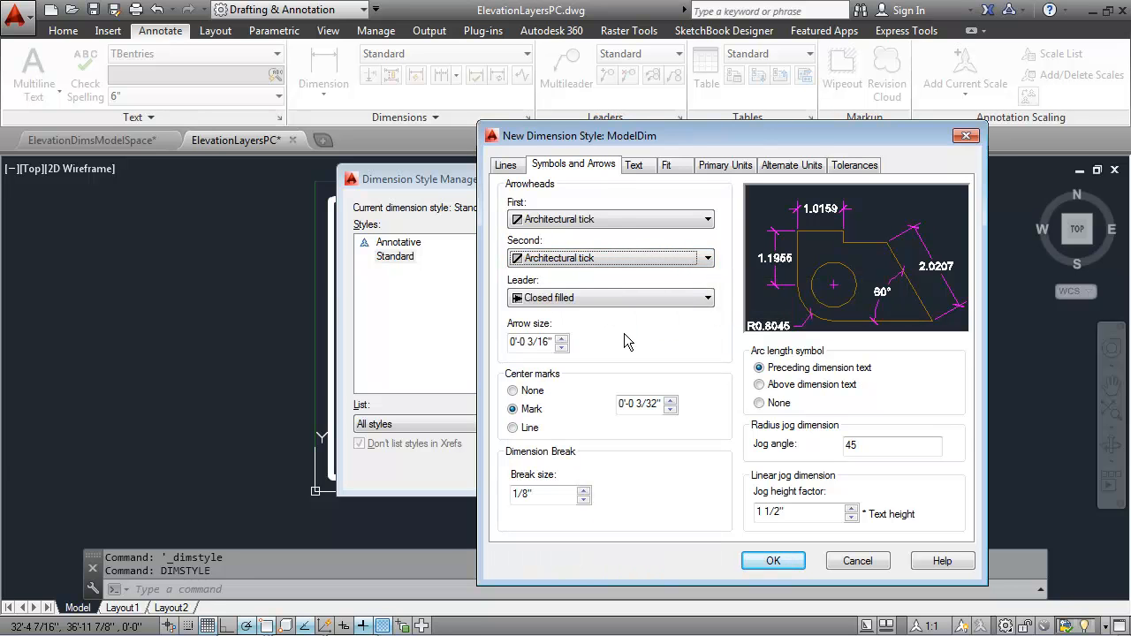
pyautogui.click(539, 341)
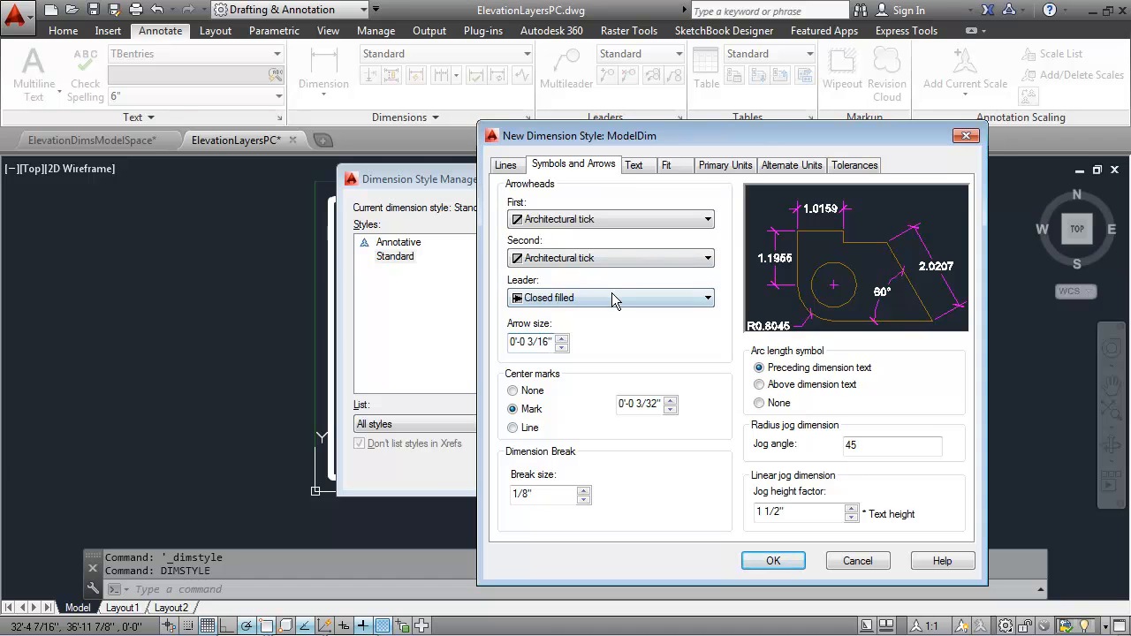
# Create a text style named DimText with the Arial font and a height of 0'-0"
pyautogui.click(636, 167)
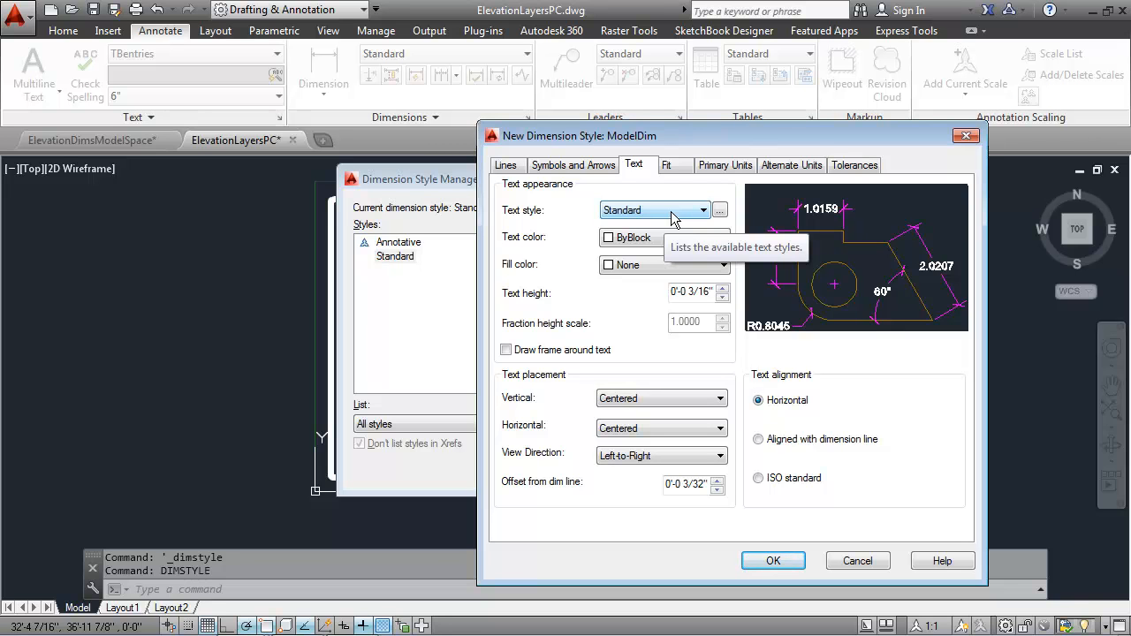
pyautogui.click(720, 212)
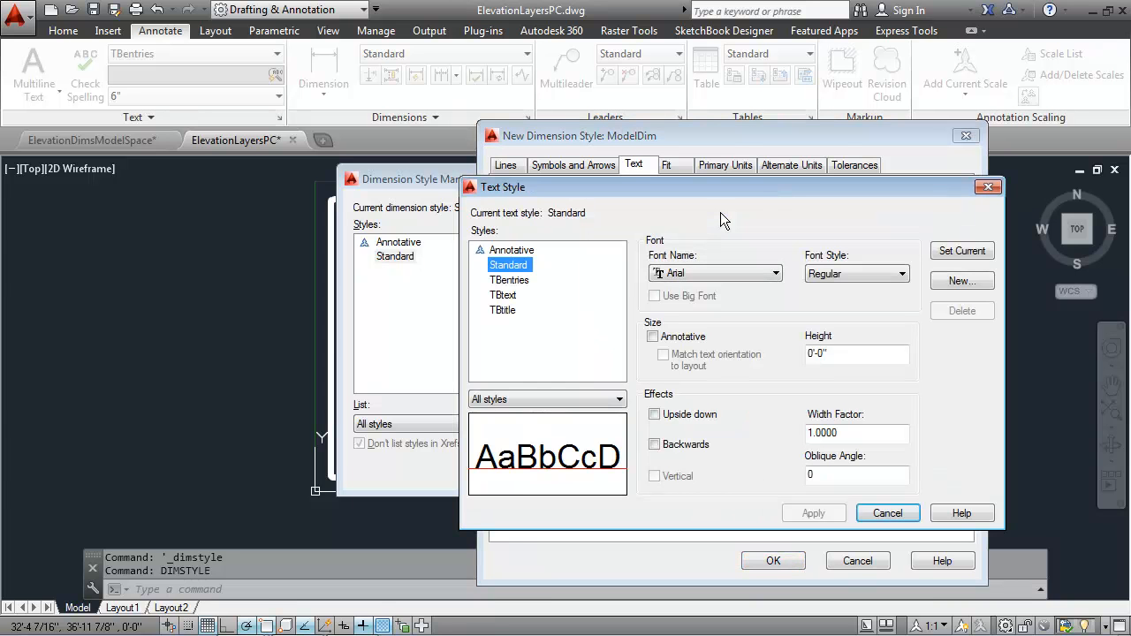
pyautogui.click(962, 282)
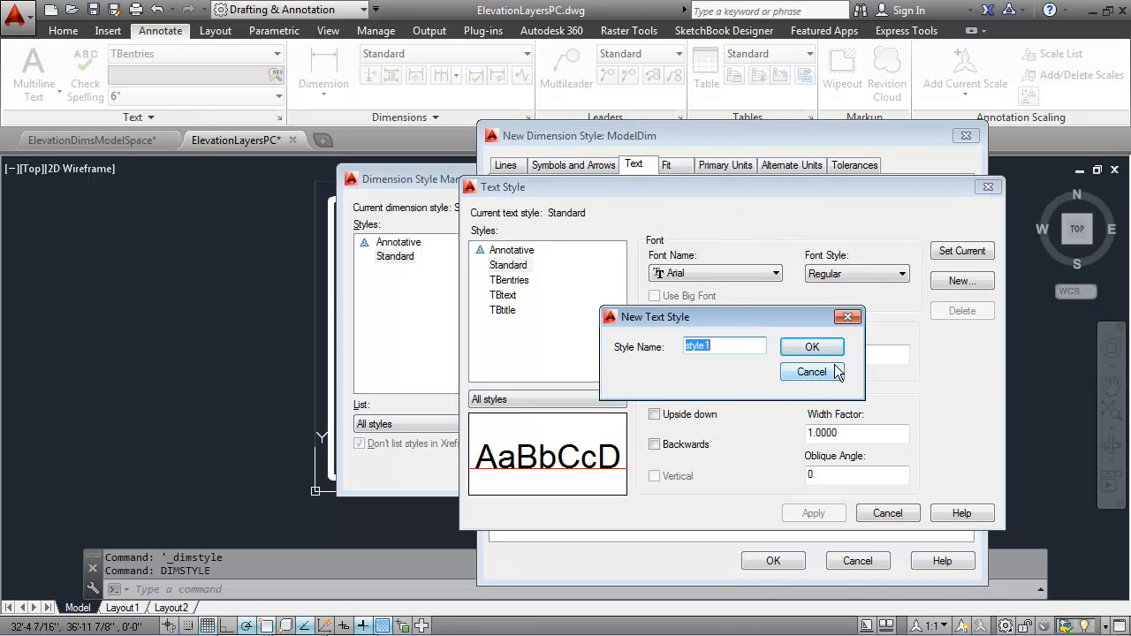
pyautogui.write('DimText')
pyautogui.click(824, 350)
pyautogui.click(724, 276)
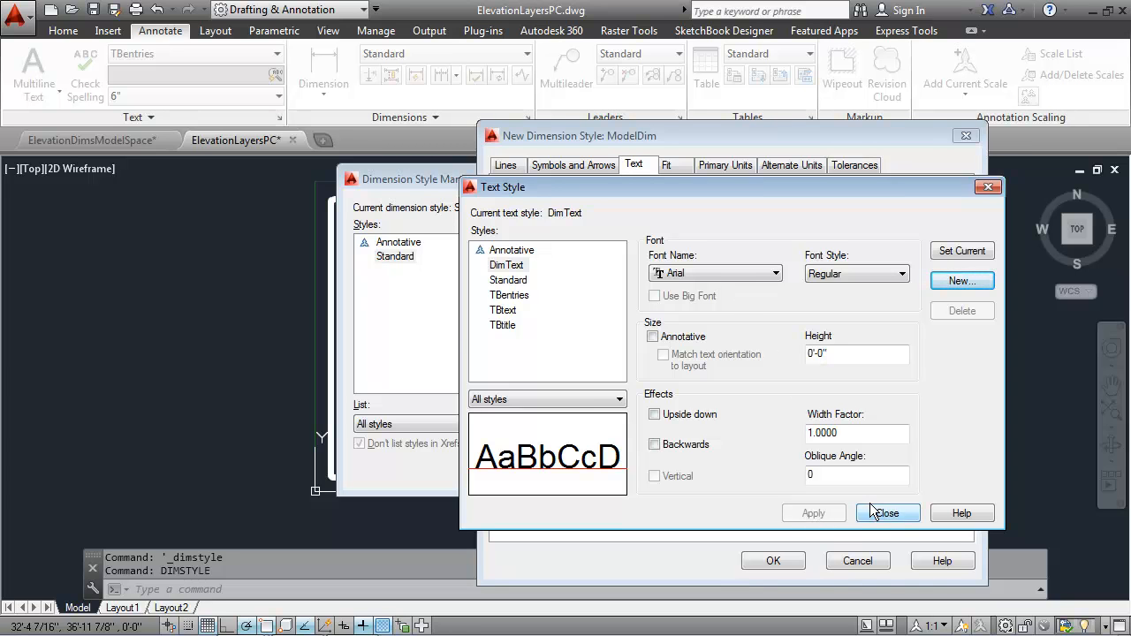
pyautogui.click(834, 353)
pyautogui.click(889, 513)
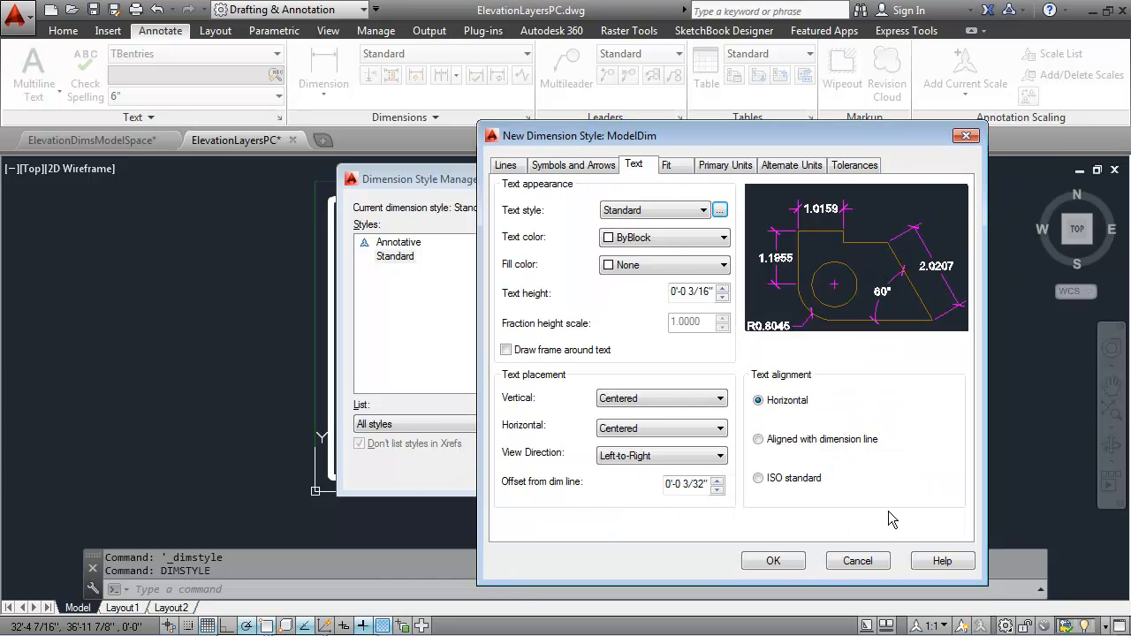
pyautogui.click(636, 212)
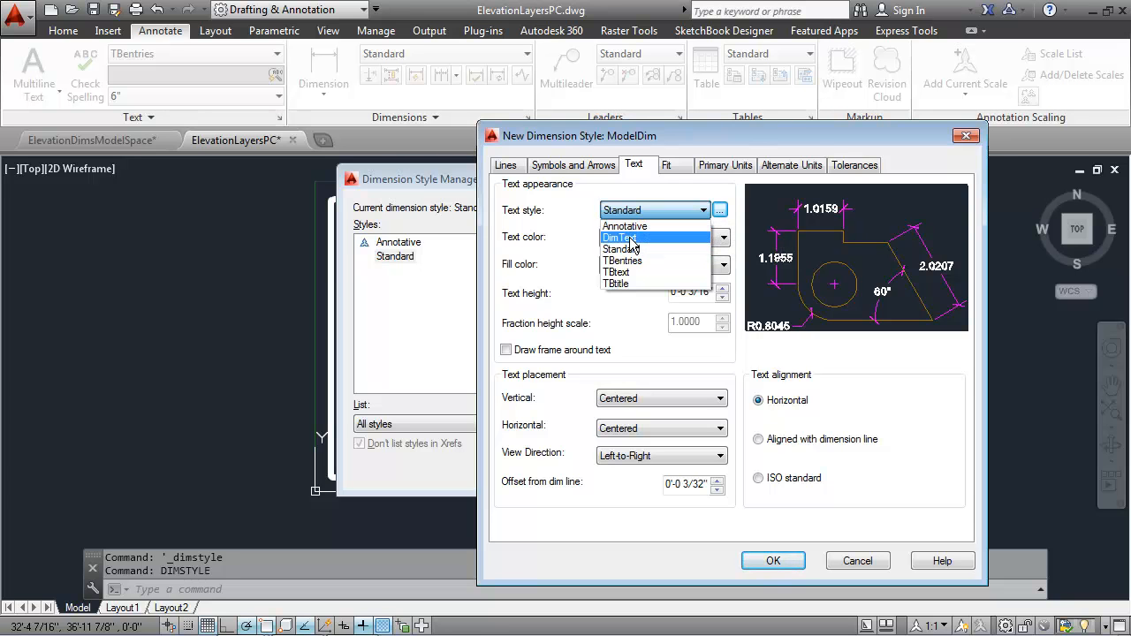
pyautogui.click(721, 209)
pyautogui.click(720, 210)
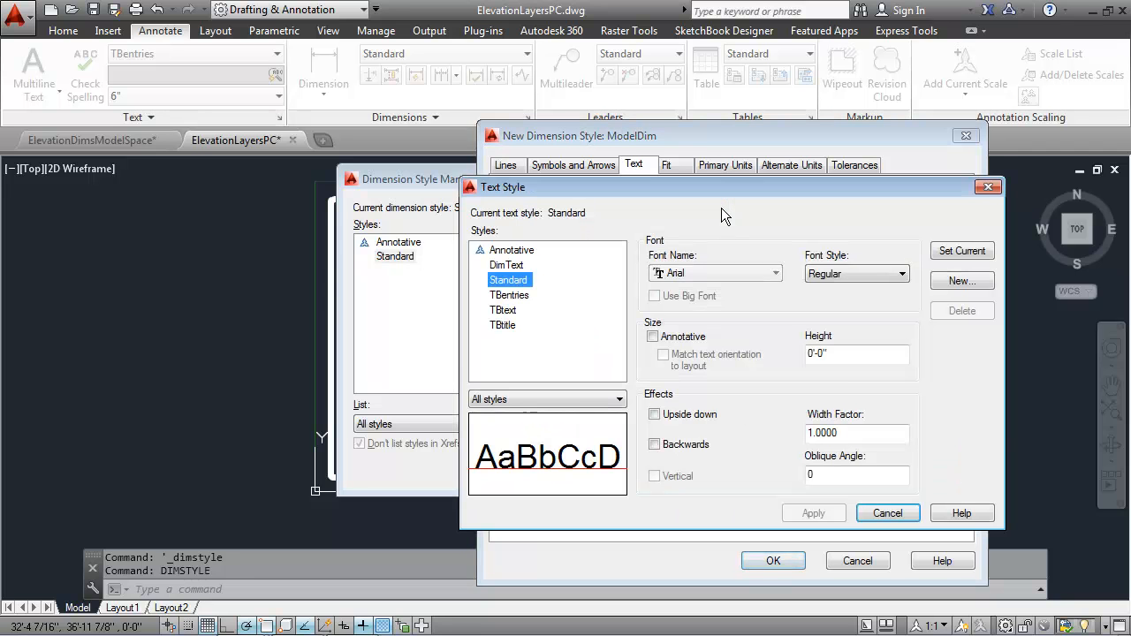
pyautogui.click(824, 351)
pyautogui.moveTo(830, 351); pyautogui.dragTo(777, 349)
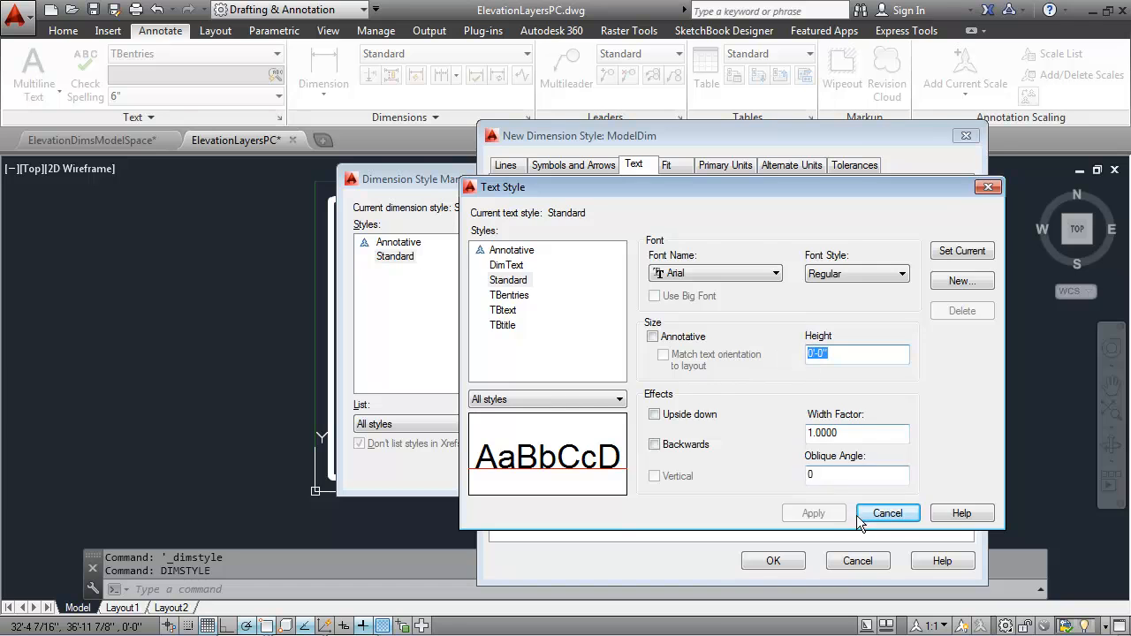
pyautogui.click(884, 513)
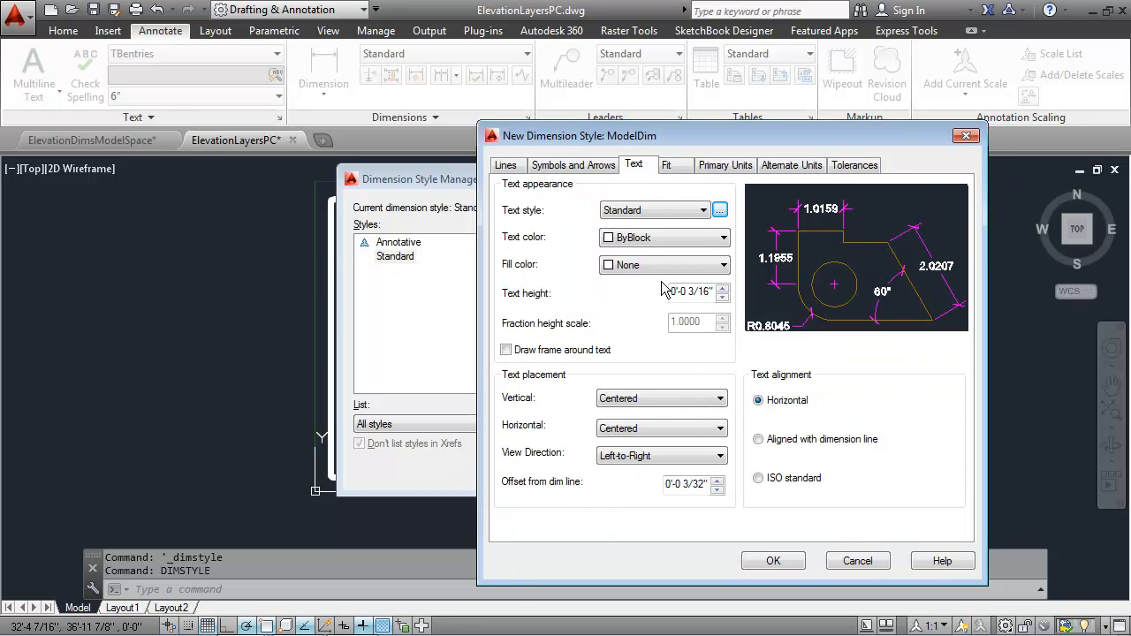
# Give the ModelDim dimension text the DimText style, a 3/16" text height and the ByLayer text color
pyautogui.click(670, 212)
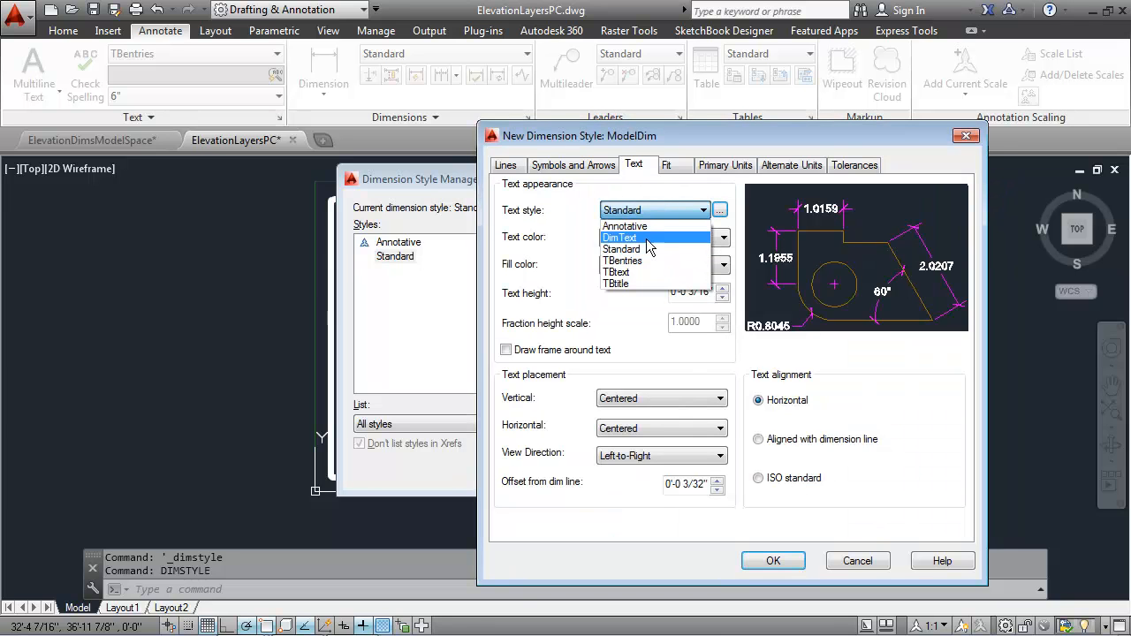
pyautogui.click(650, 247)
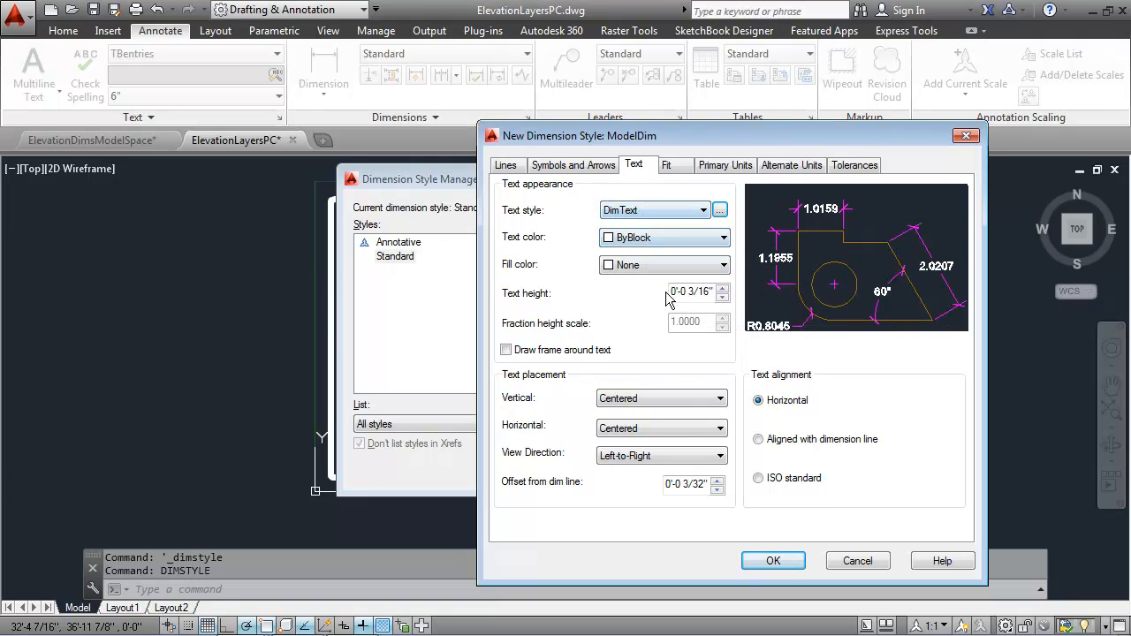
pyautogui.moveTo(713, 293); pyautogui.dragTo(672, 299)
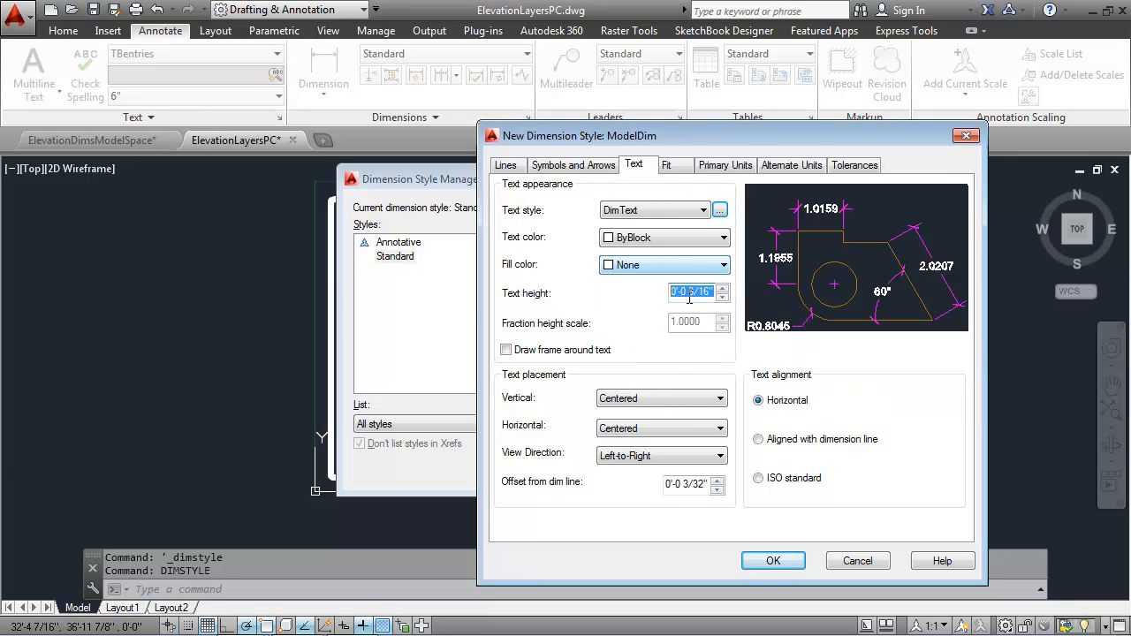
pyautogui.click(667, 239)
pyautogui.click(658, 256)
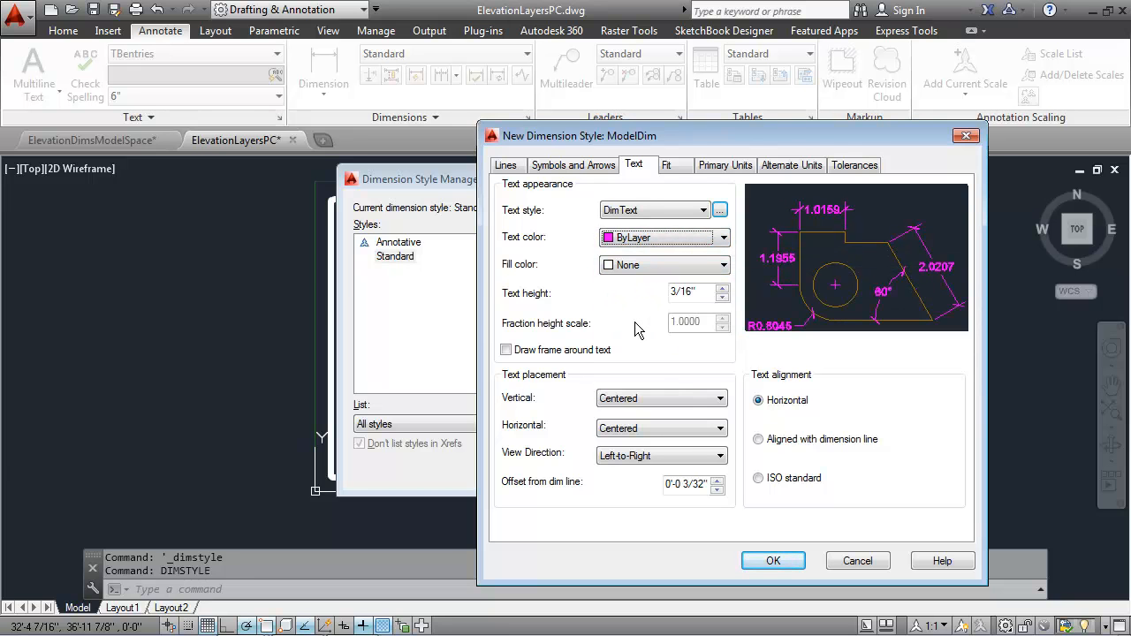
# Set the overall scale for the ModelDim style's dimension features to 48
pyautogui.click(670, 166)
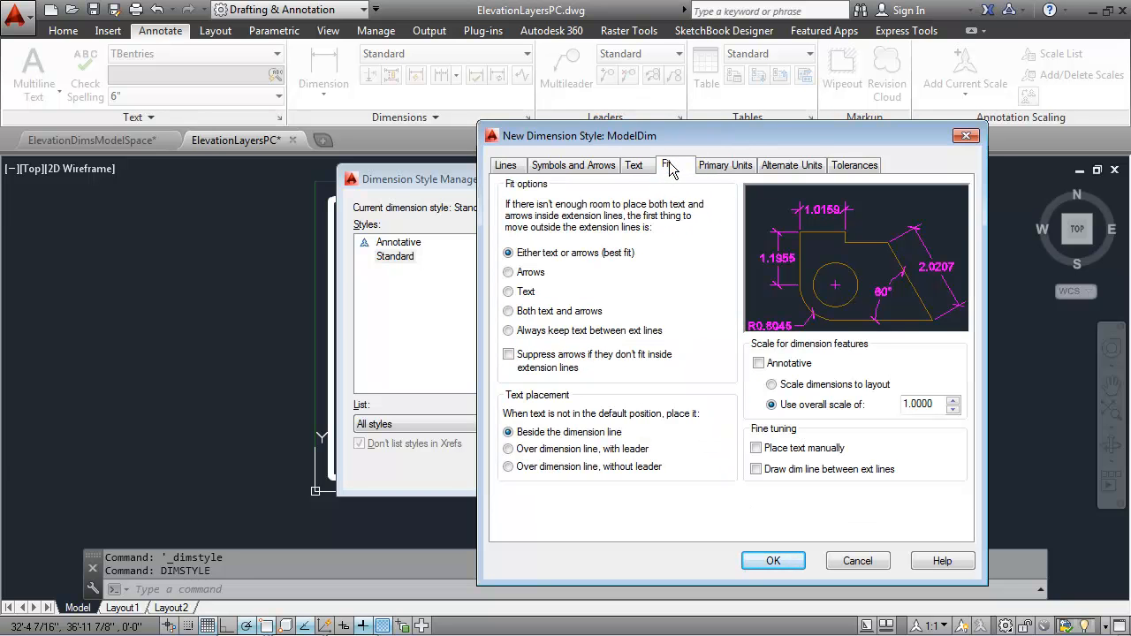
pyautogui.doubleClick(910, 403)
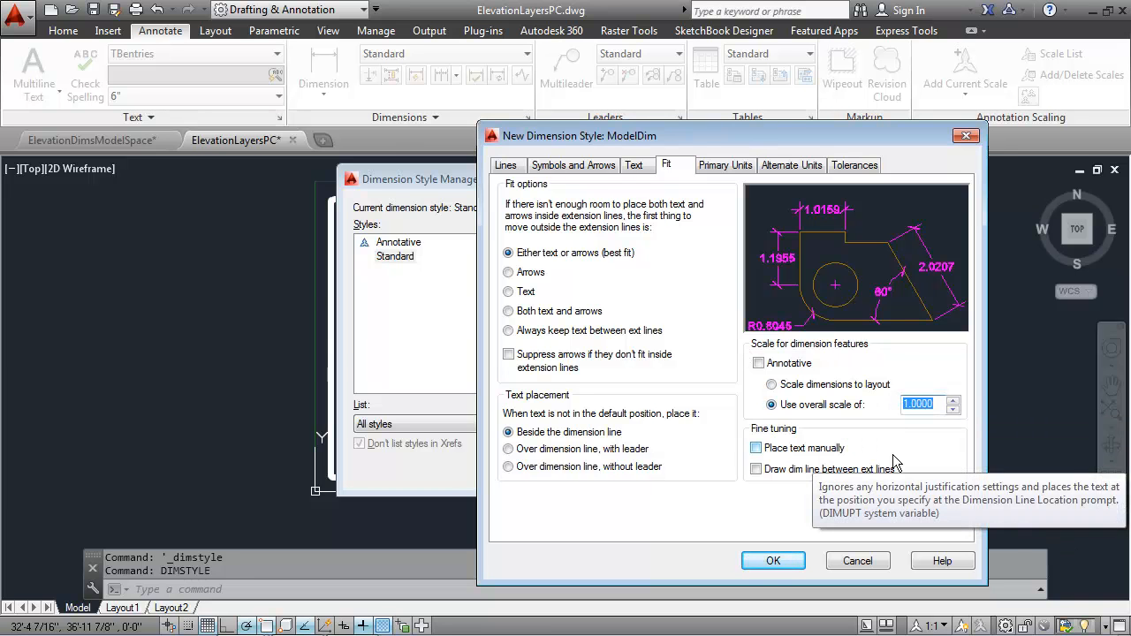
pyautogui.write('48')
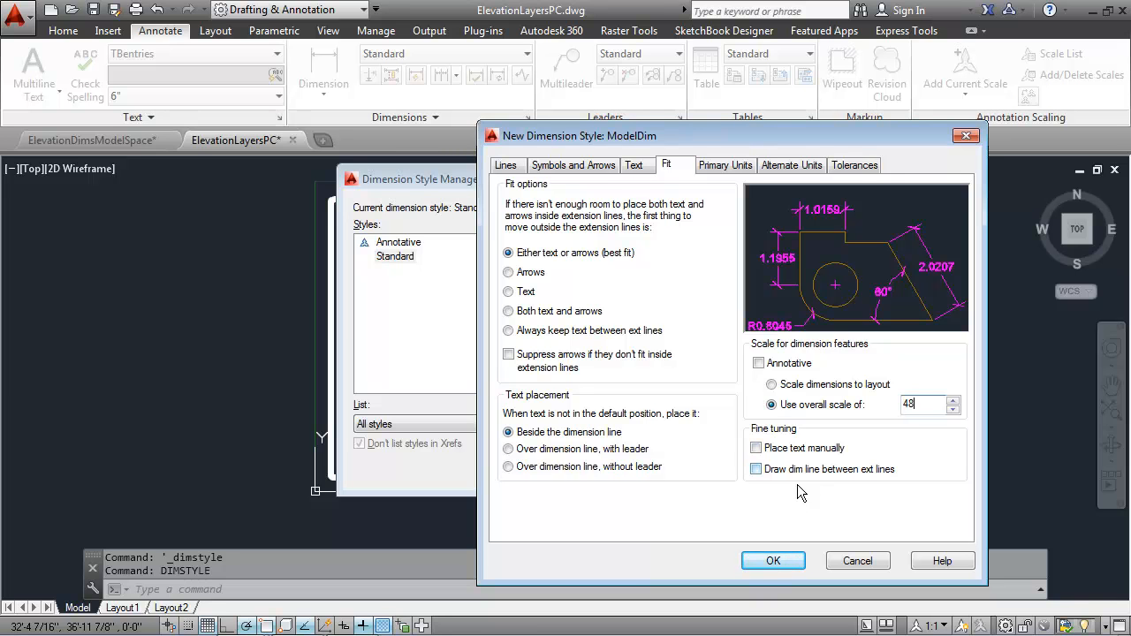
# Set the ModelDim style's linear dimensions to the Architectural unit format with 0'-0" precision
pyautogui.click(716, 166)
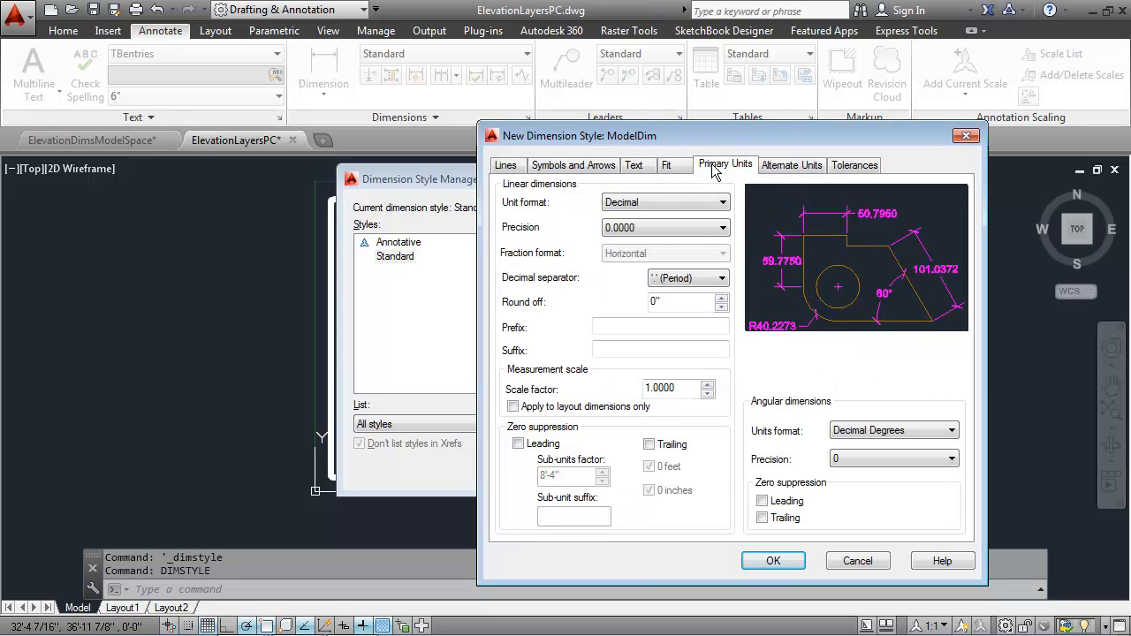
pyautogui.click(676, 202)
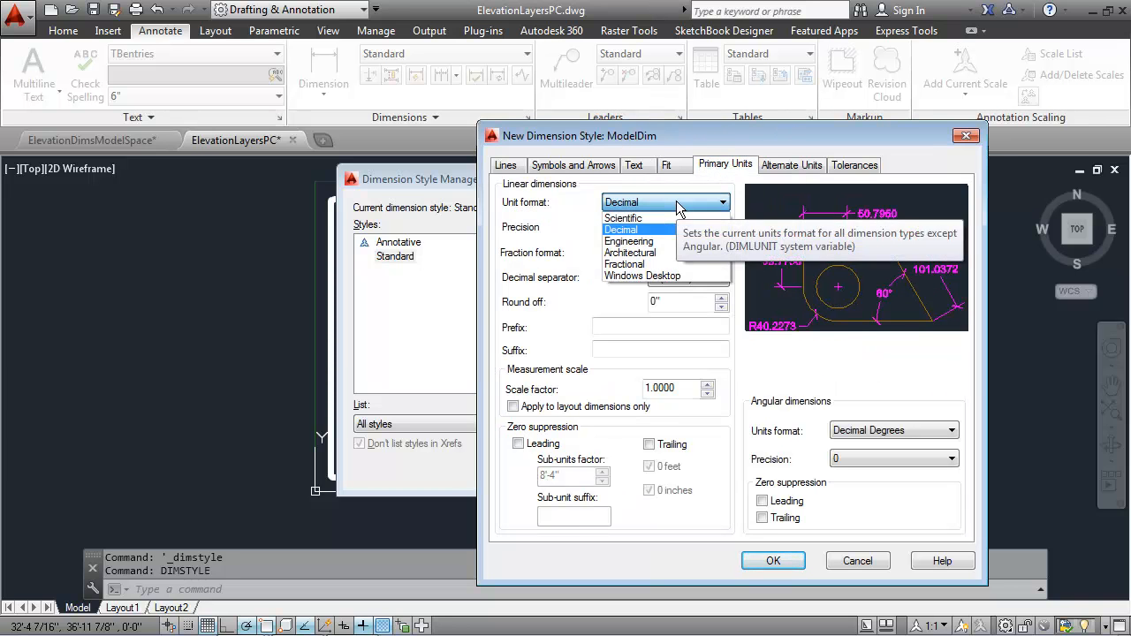
pyautogui.click(654, 253)
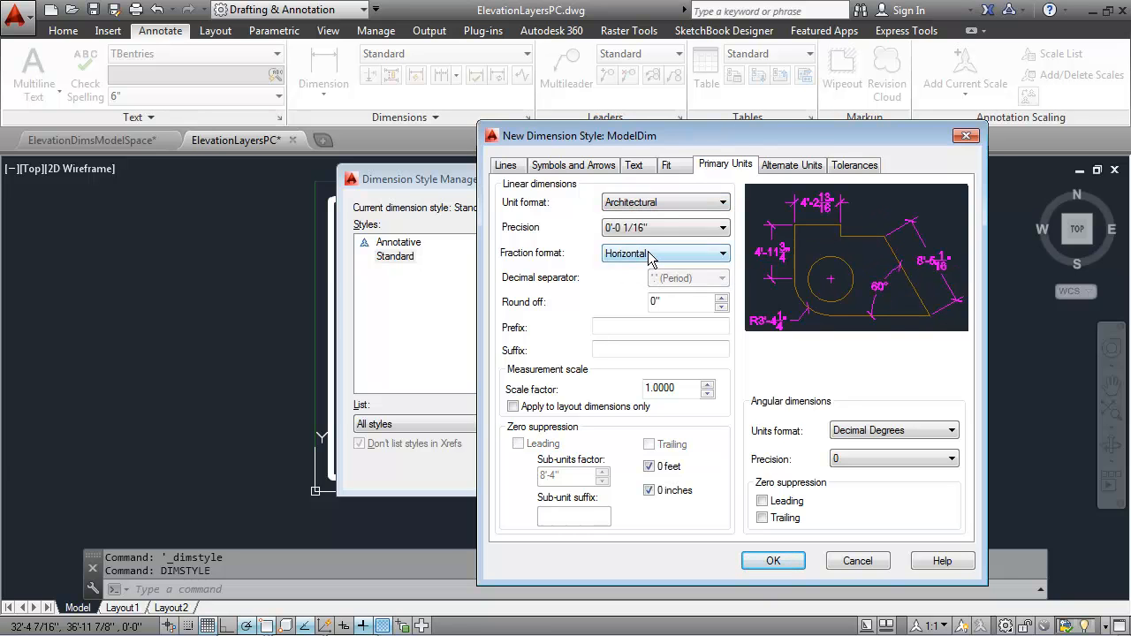
pyautogui.click(658, 228)
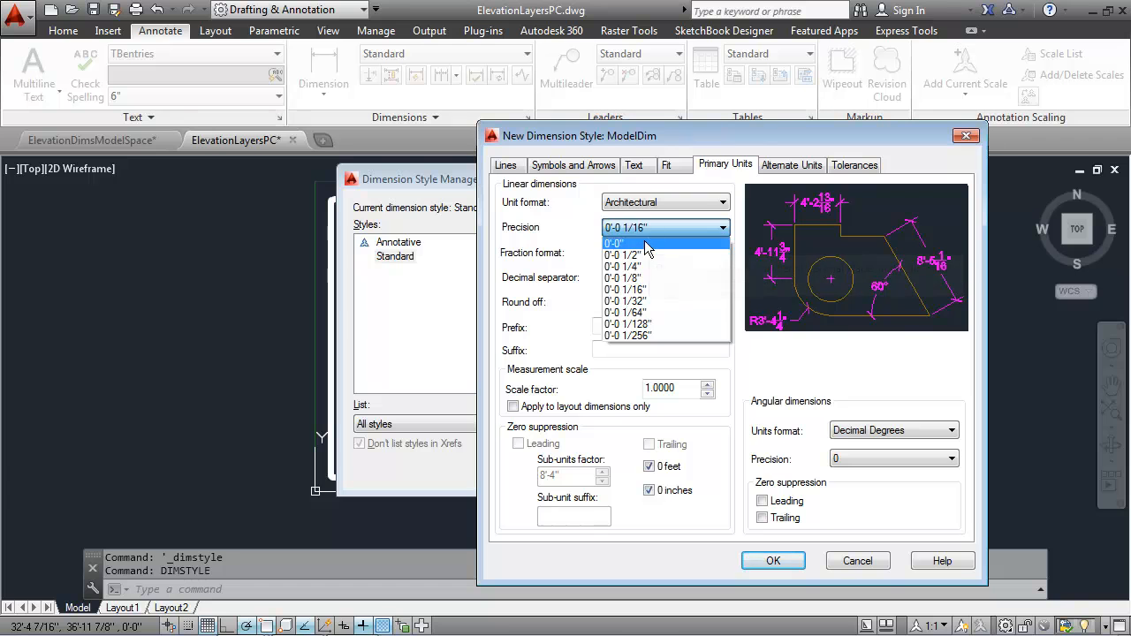
pyautogui.click(645, 236)
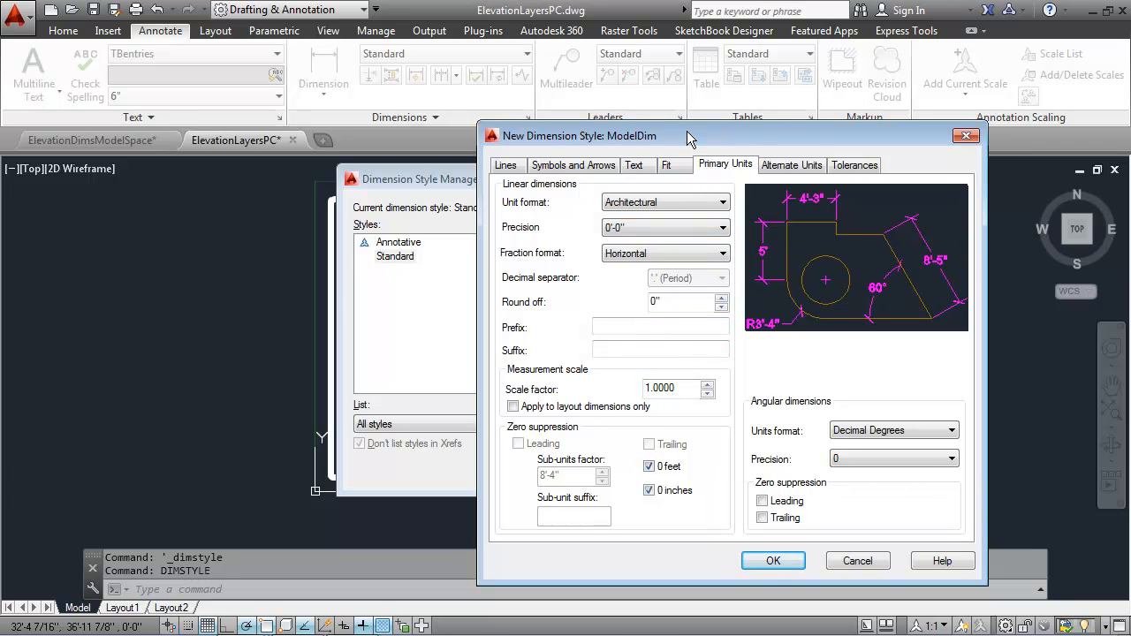
# Save the ModelDim settings, make ModelDim the current dimension style and close the Dimension Style Manager
pyautogui.click(774, 561)
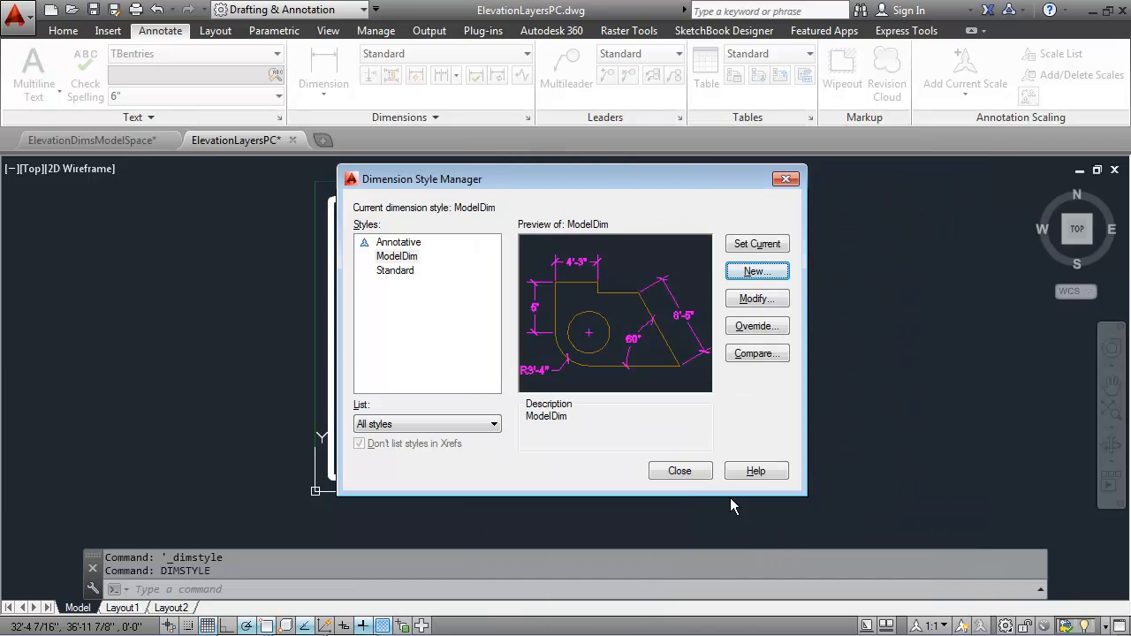
pyautogui.click(757, 244)
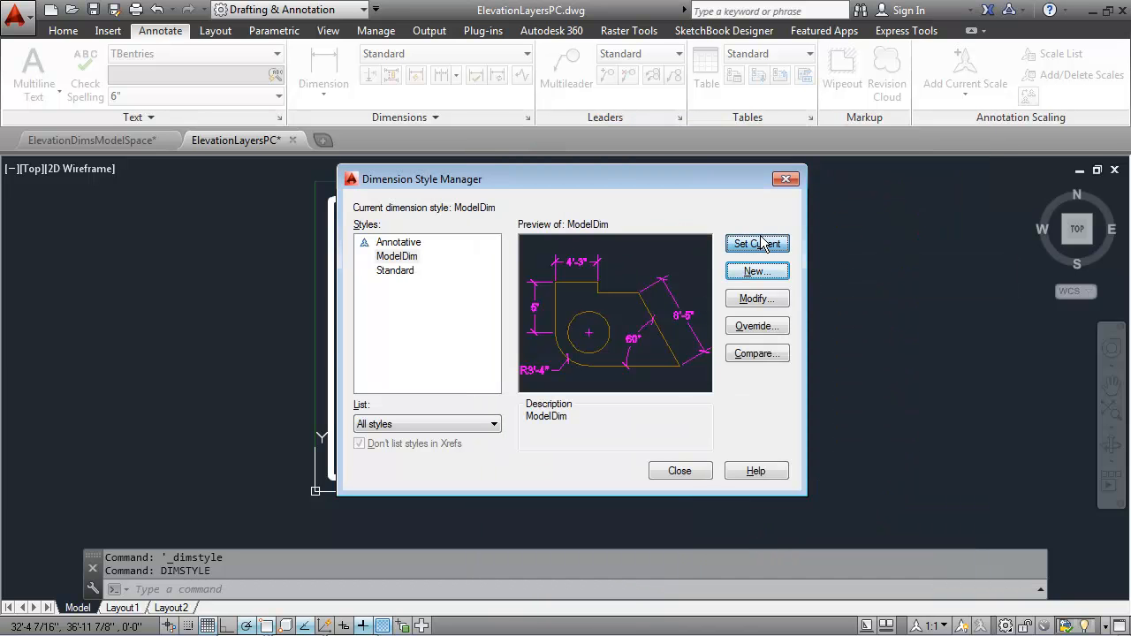
pyautogui.click(681, 471)
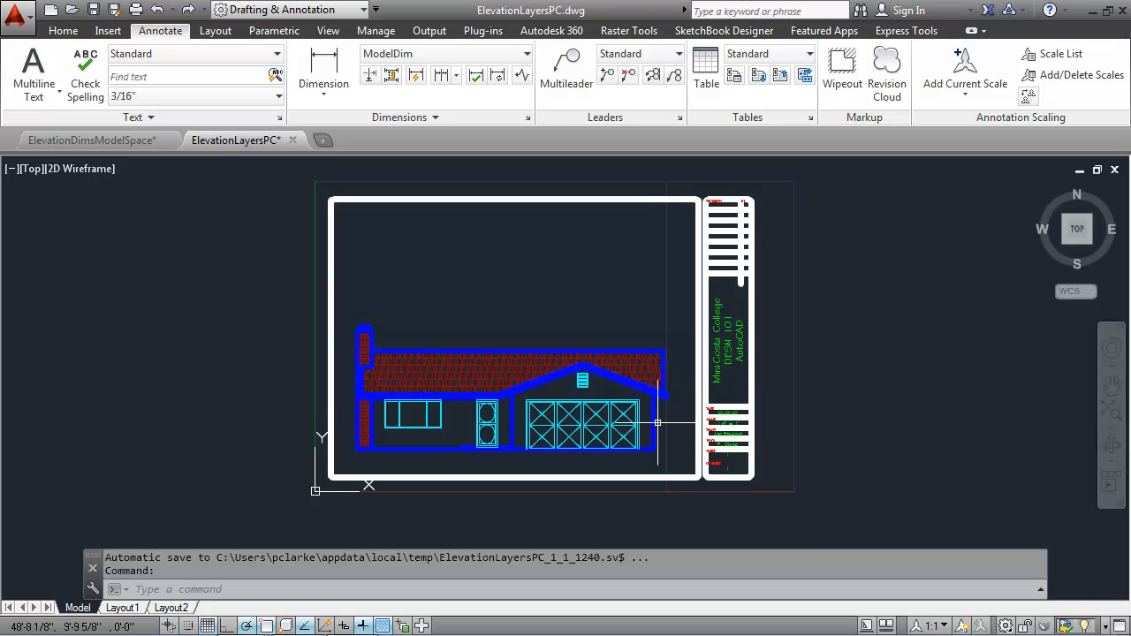
# Zoom in on the house elevation so that the whole front fills the drawing view
pyautogui.moveTo(628, 440)
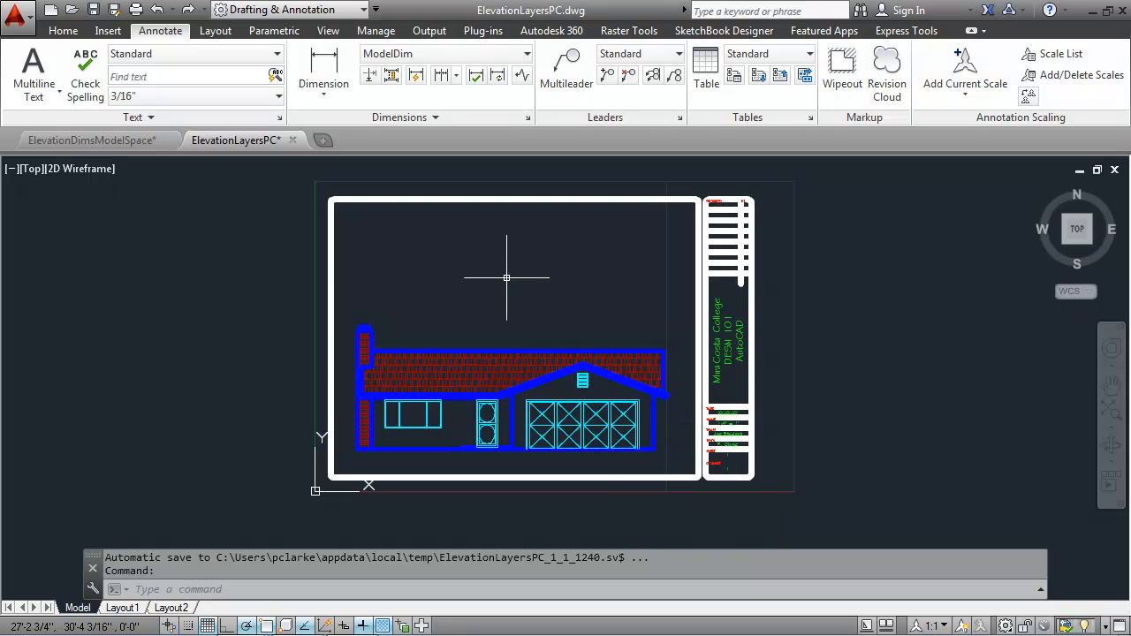
pyautogui.scroll(2, 521, 414)
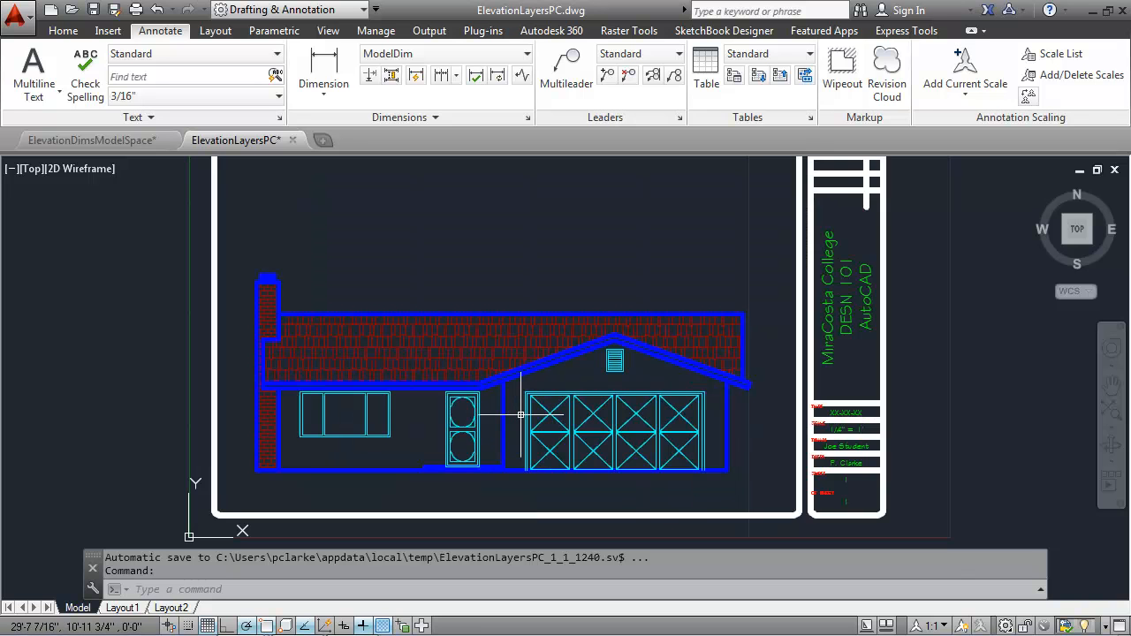
pyautogui.scroll(2, 520, 413)
pyautogui.moveTo(522, 398)
pyautogui.mouseDown(button='middle')
pyautogui.moveTo(560, 399)
pyautogui.moveTo(587, 380)
pyautogui.mouseUp(button='middle')
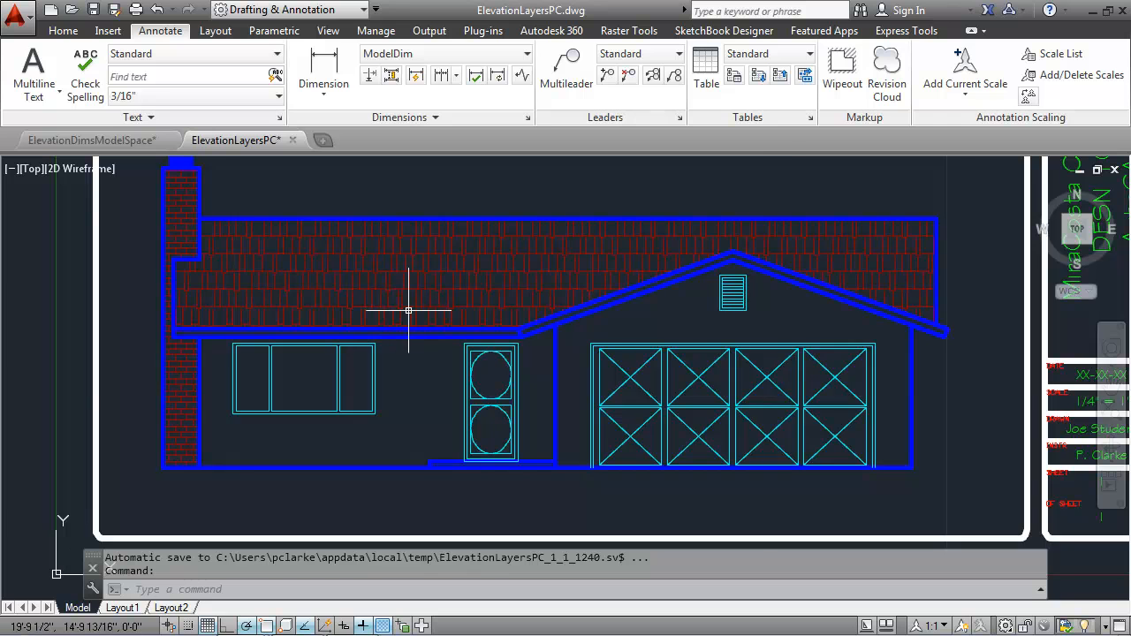
# Move the entire house elevation 5' straight up, using the lower-left corner of the chimney as the base point
pyautogui.scroll(-2, 406, 311)
pyautogui.moveTo(716, 223); pyautogui.dragTo(718, 287, button='middle')
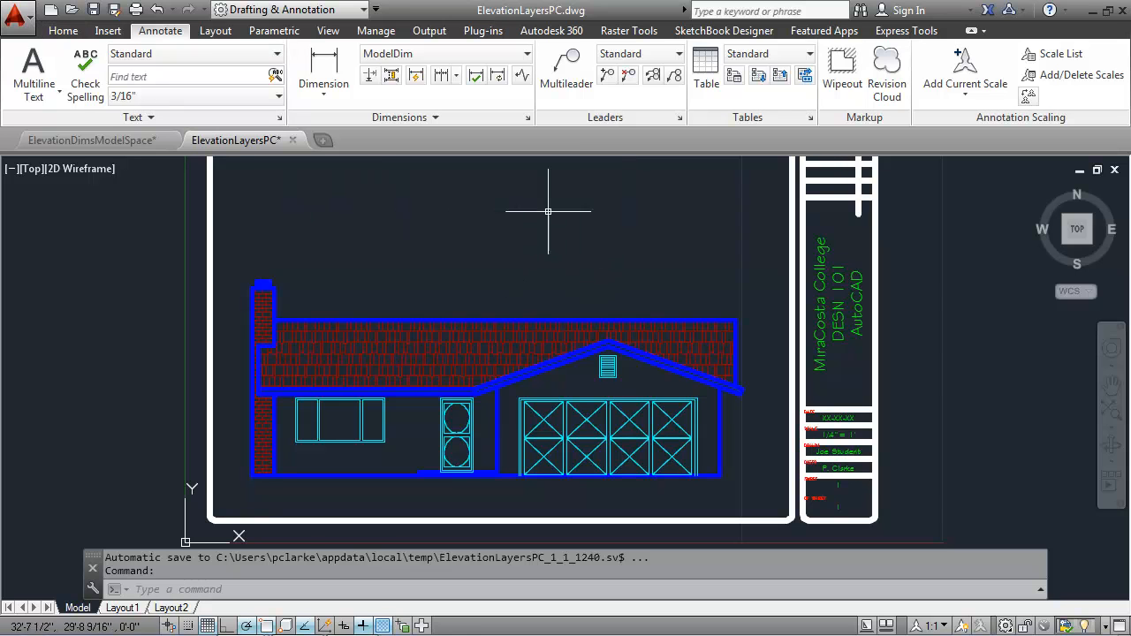
pyautogui.write('mo')
pyautogui.press('Return')
pyautogui.click(763, 242)
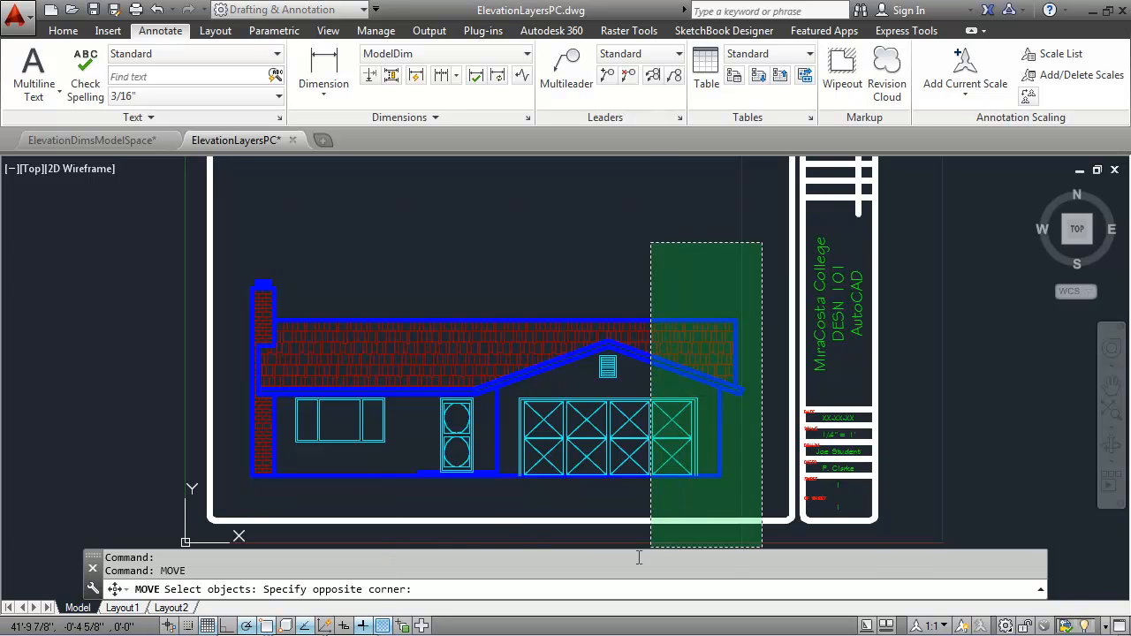
pyautogui.click(249, 490)
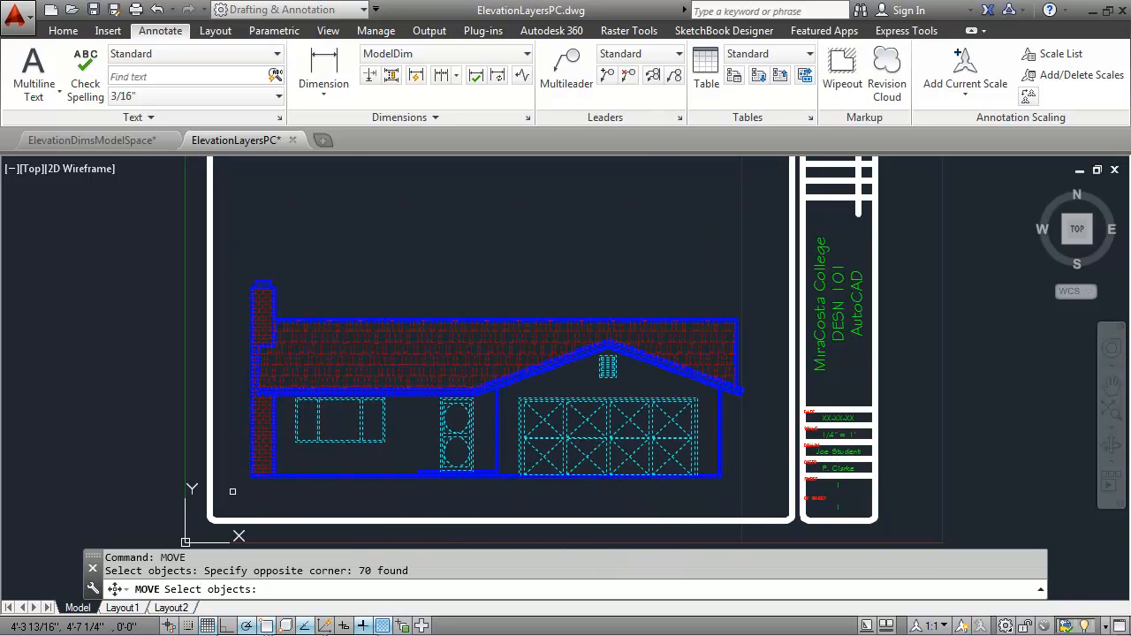
pyautogui.press('Return')
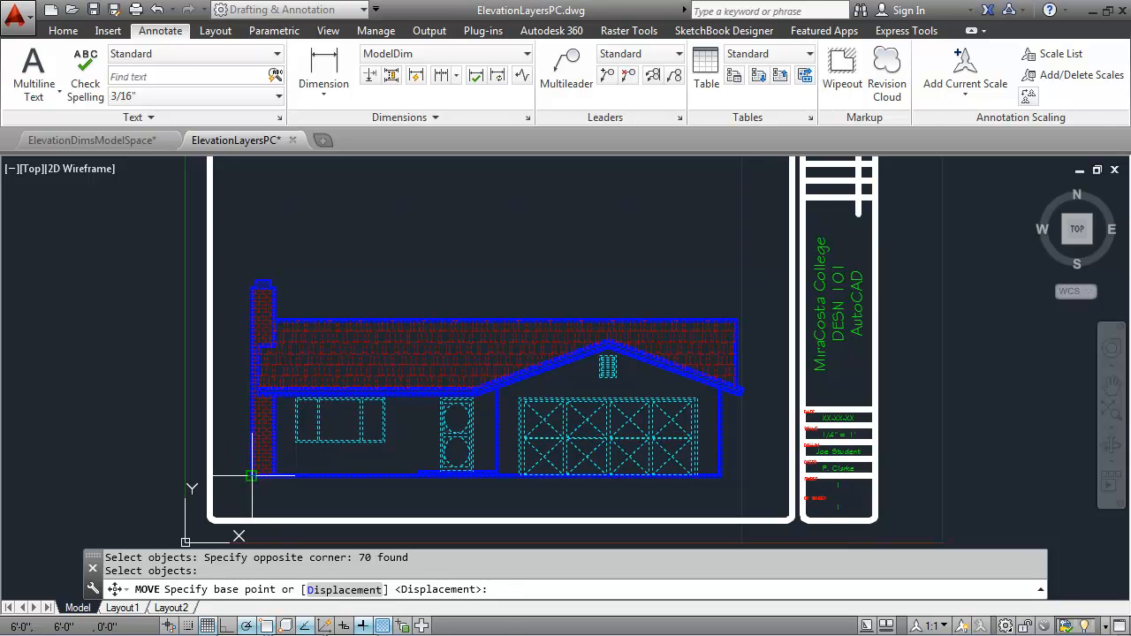
pyautogui.click(251, 476)
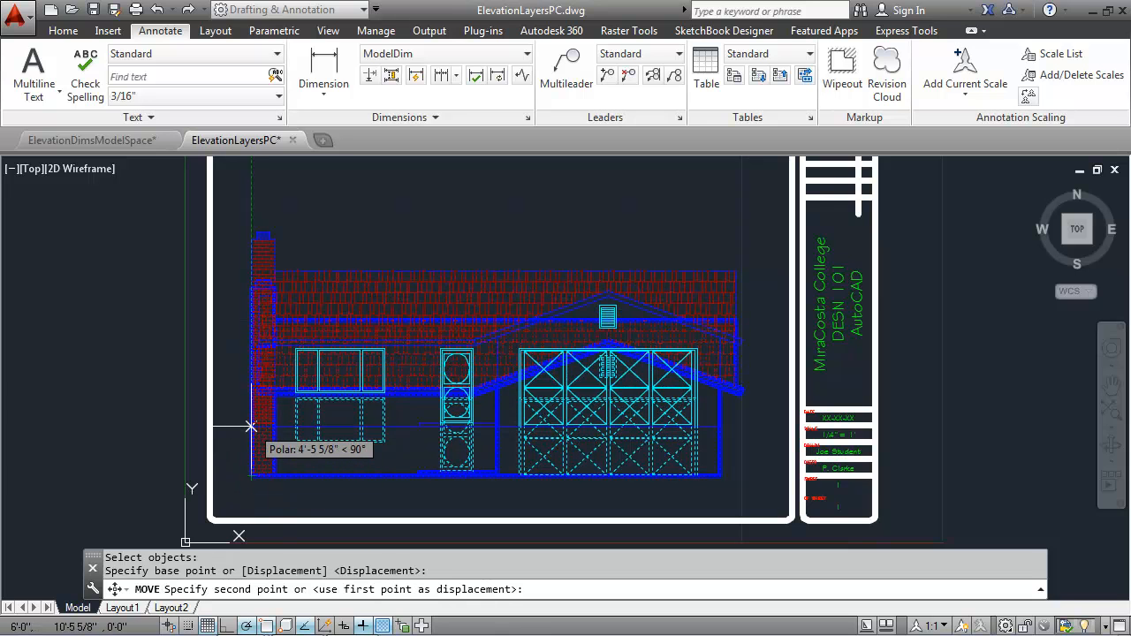
pyautogui.write('5')
pyautogui.press('Return')
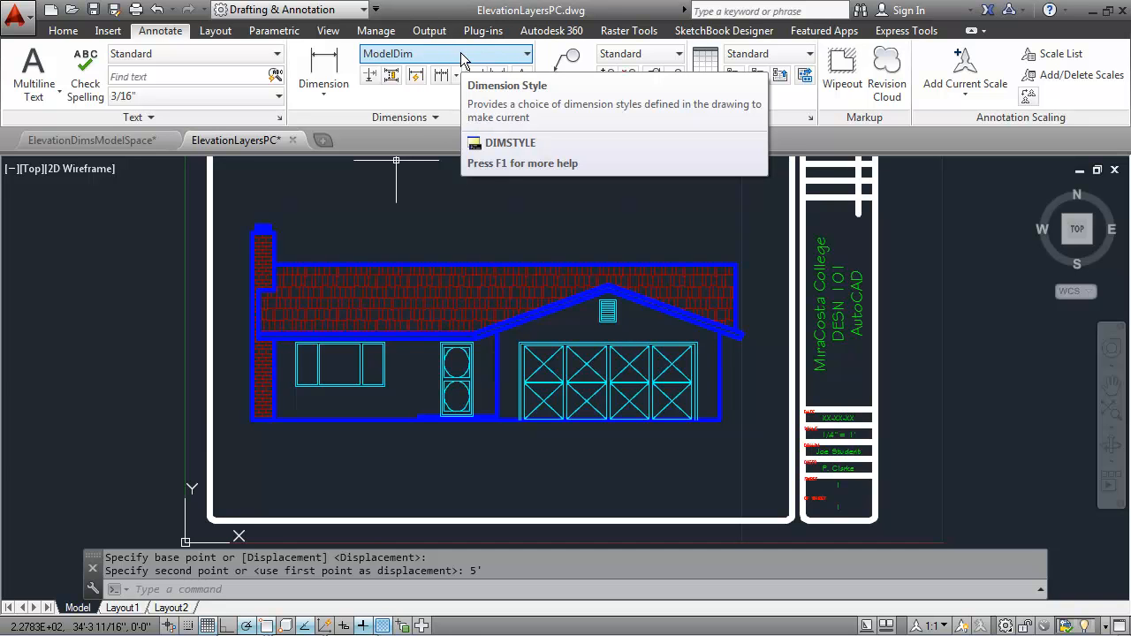
# Add a linear dimension for the front door's overall width, placing its line about 1'-11" below the door's bottom corner
pyautogui.click(327, 93)
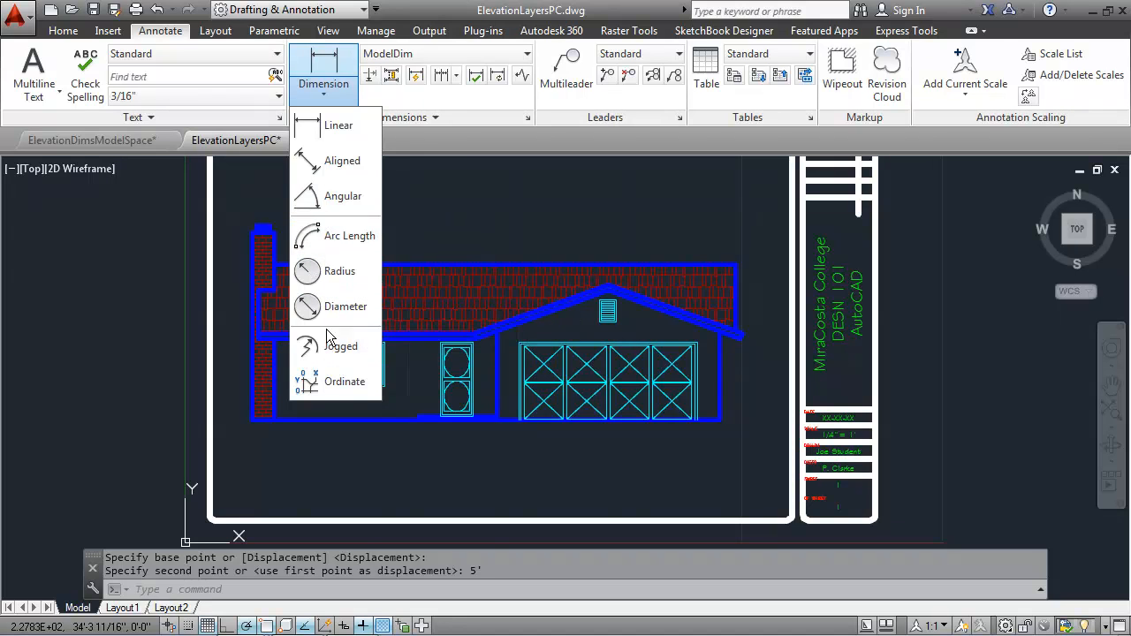
pyautogui.click(336, 129)
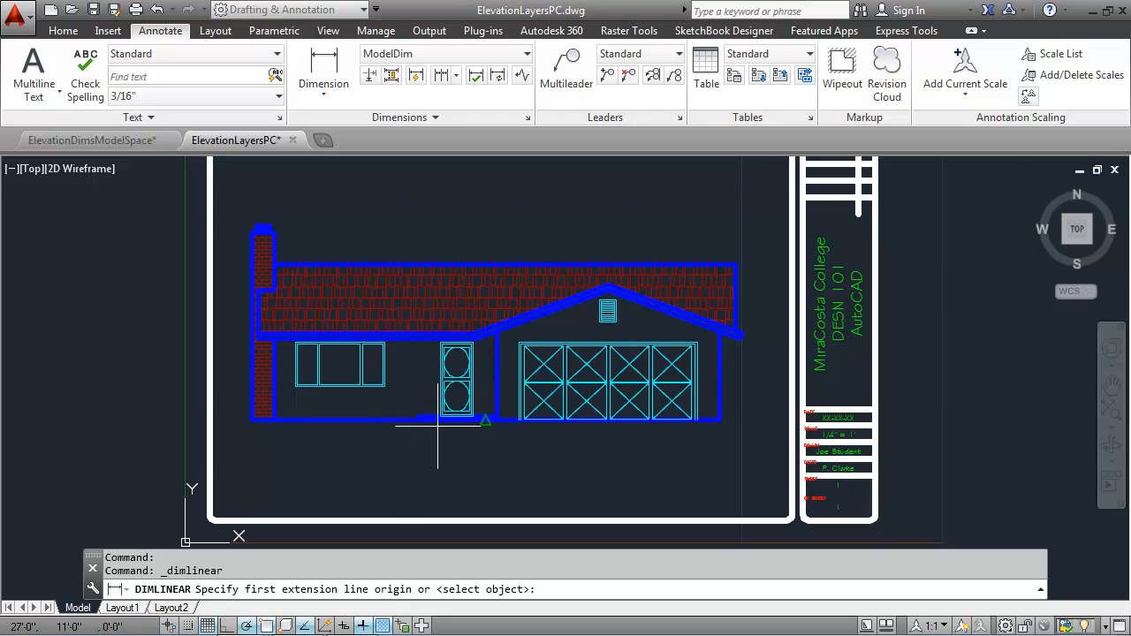
pyautogui.scroll(2, 440, 417)
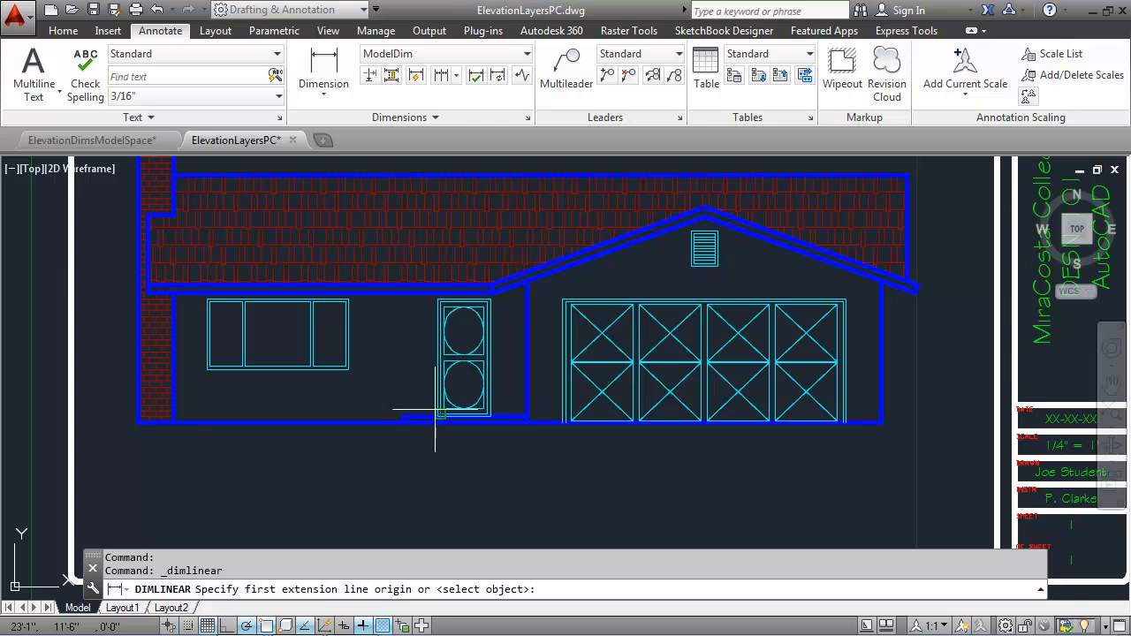
pyautogui.scroll(2, 440, 416)
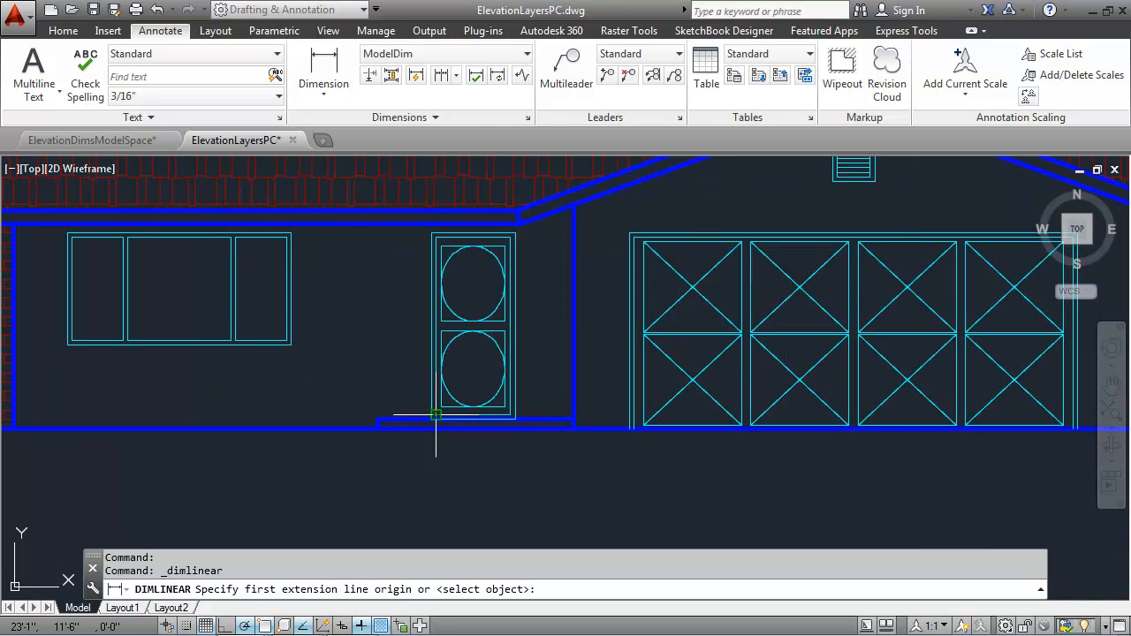
pyautogui.click(432, 419)
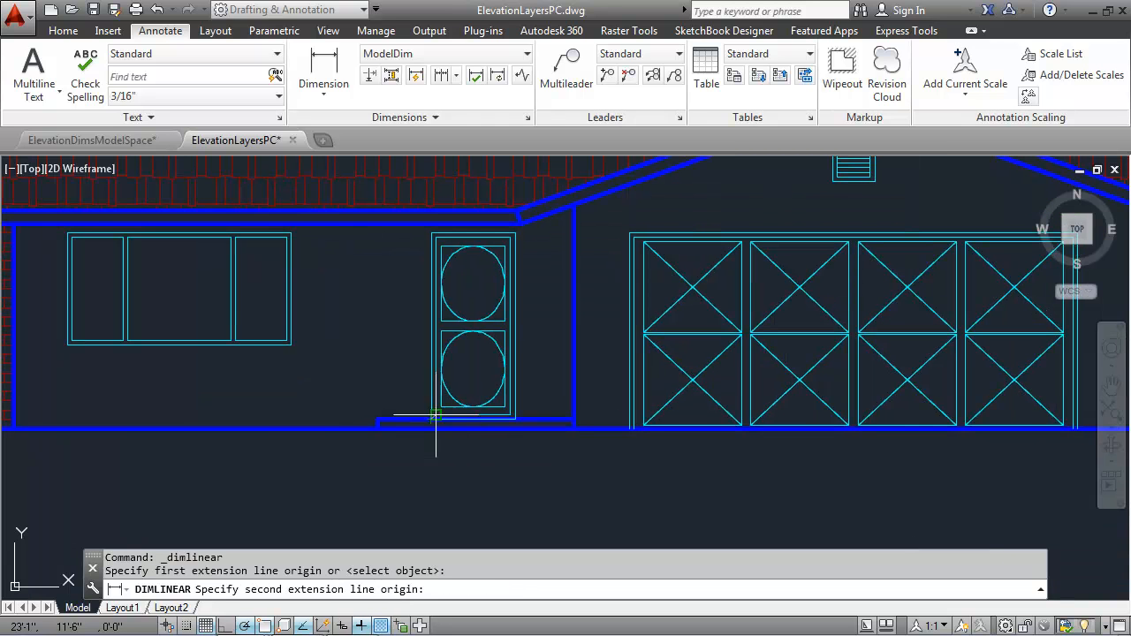
pyautogui.click(515, 419)
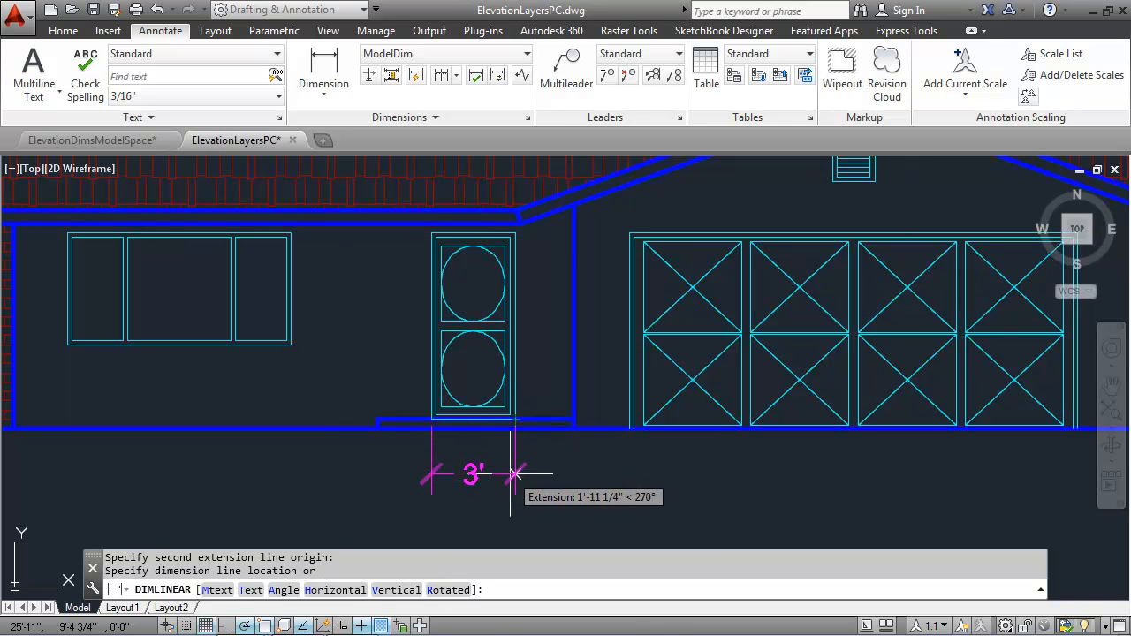
pyautogui.click(515, 474)
# Add a linear dimension for the garage door's overall width, lined up with the front door's dimension line
pyautogui.press('Return')
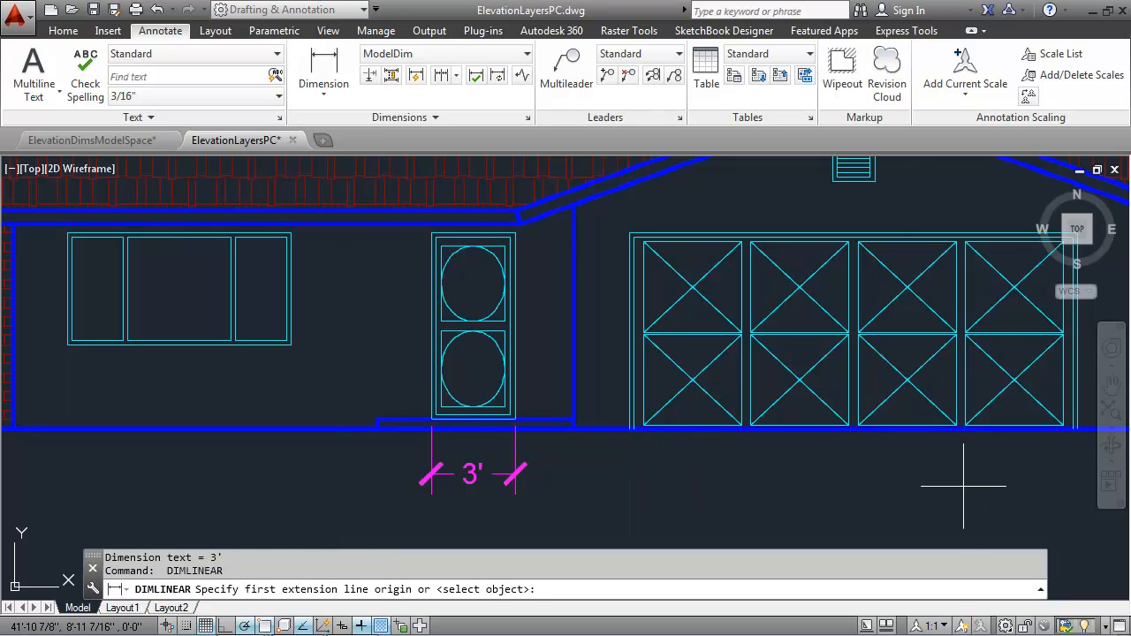
pyautogui.click(630, 431)
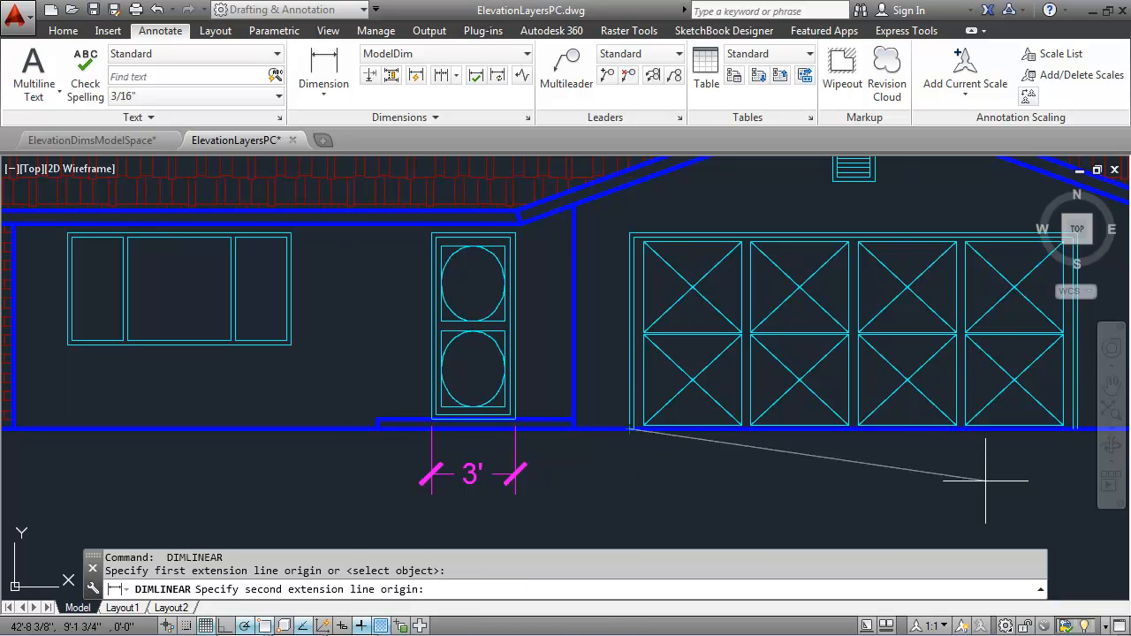
pyautogui.click(1078, 430)
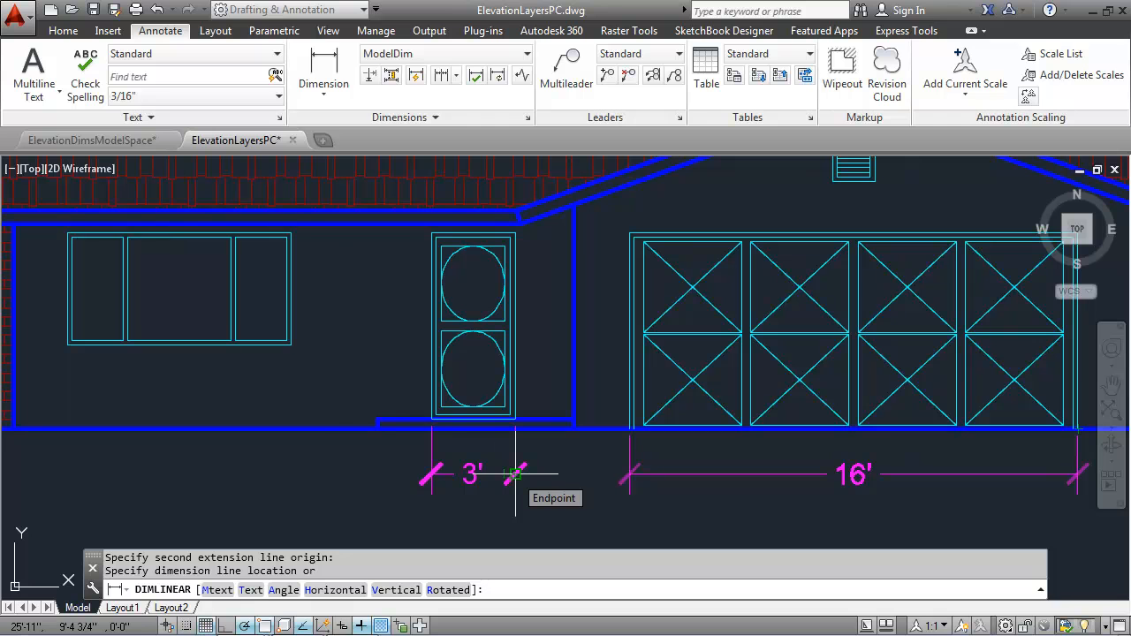
pyautogui.click(568, 474)
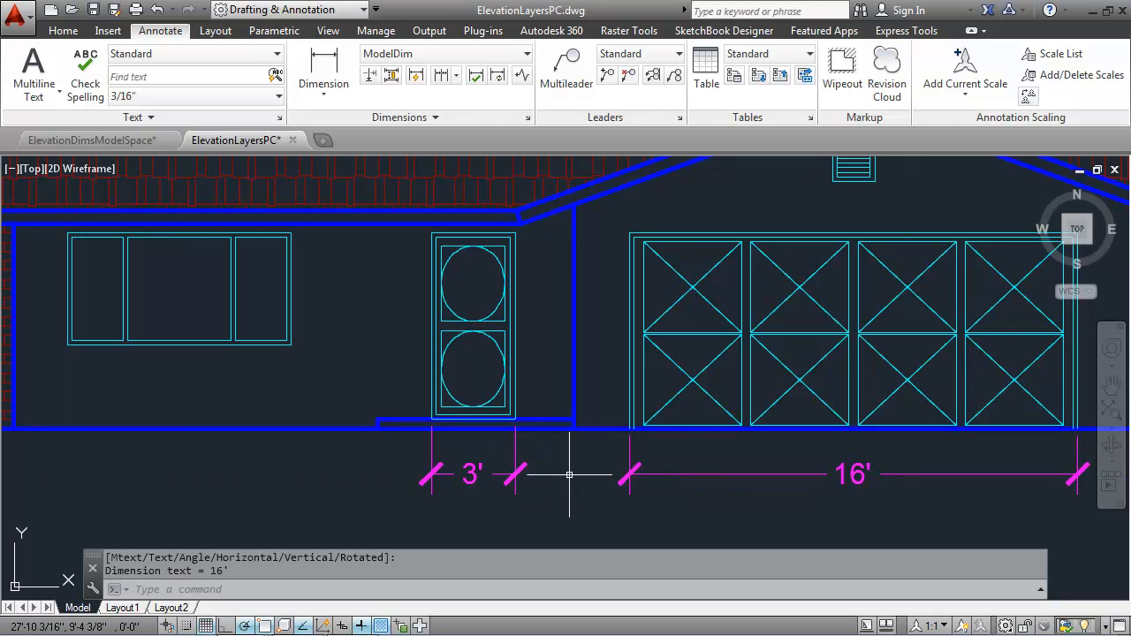
# Add a linear dimension for the overall house width by selecting the ground line, placed below the two door dimensions
pyautogui.scroll(-2, 766, 475)
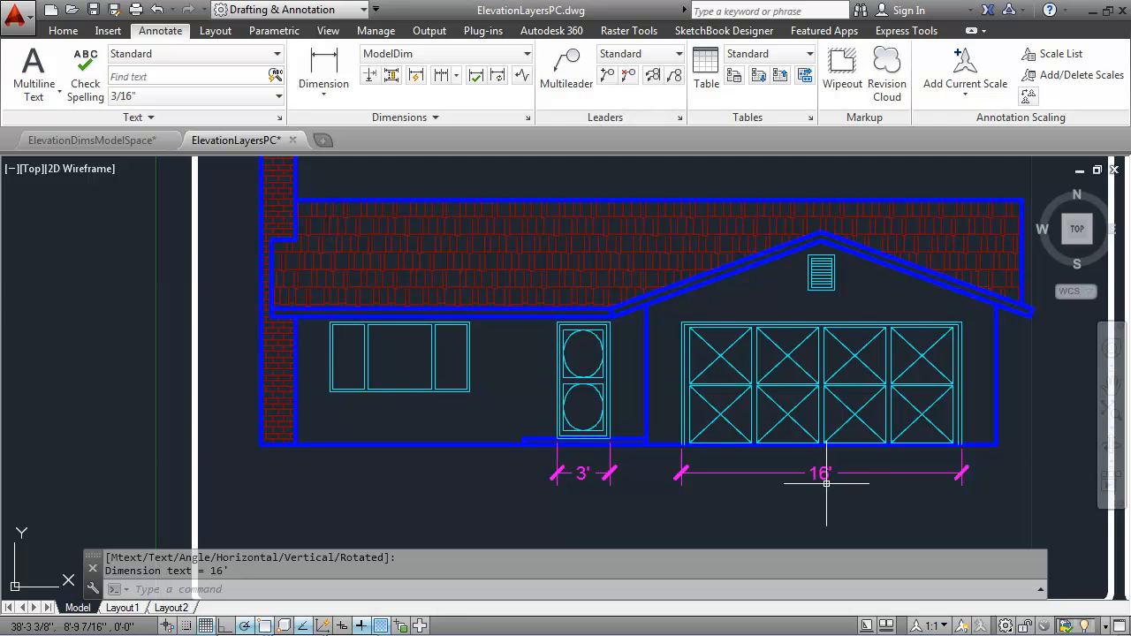
pyautogui.moveTo(826, 485); pyautogui.dragTo(819, 457, button='middle')
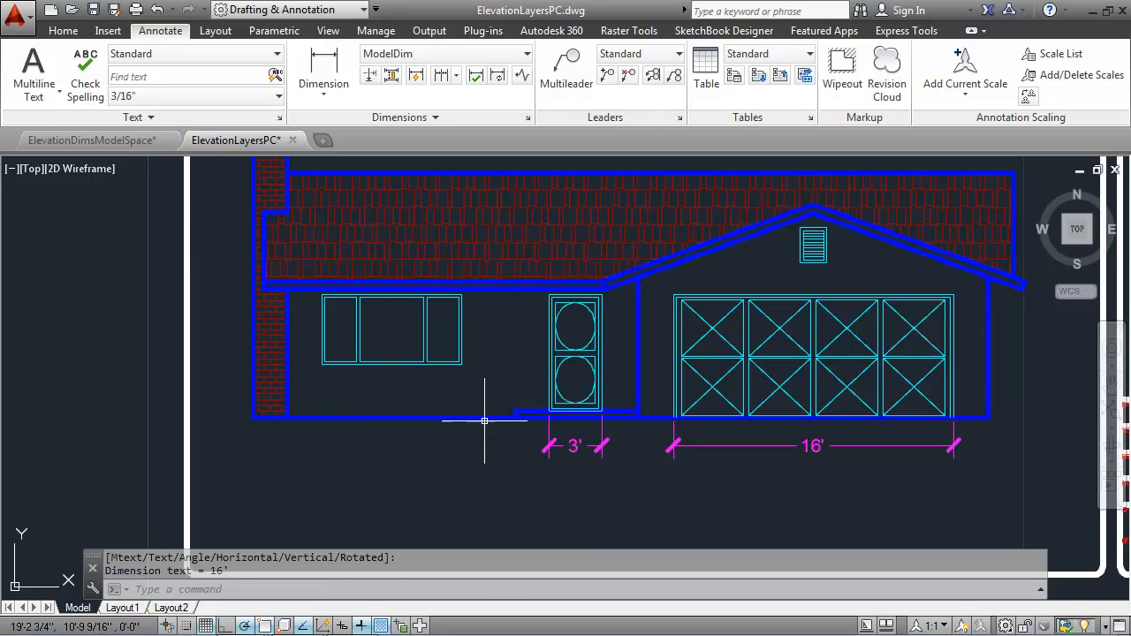
pyautogui.click(325, 71)
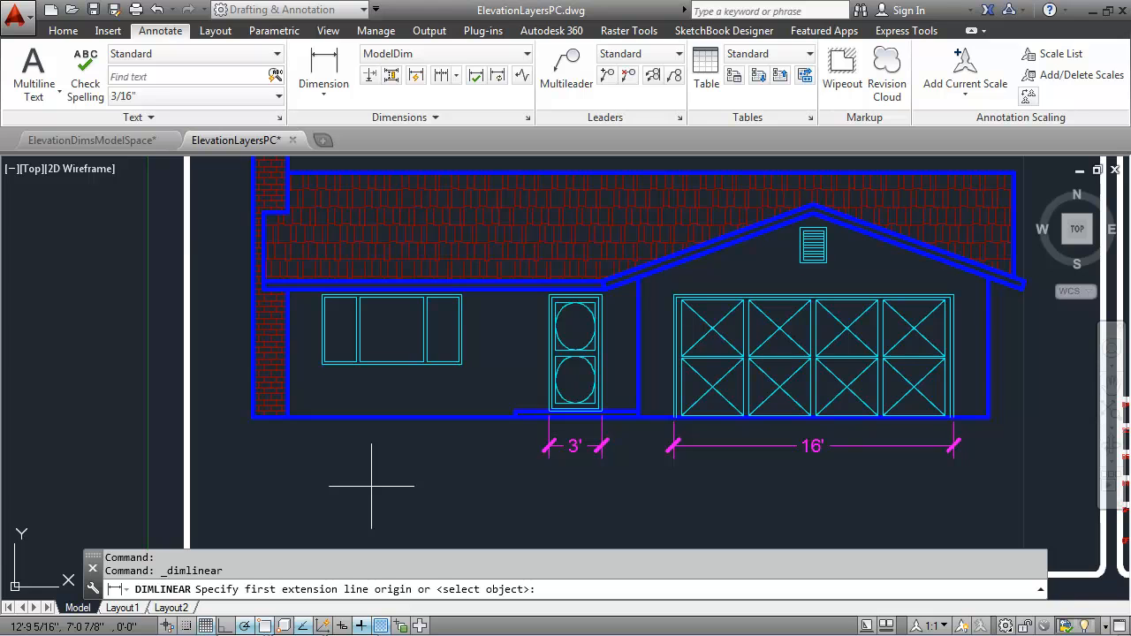
pyautogui.press('Return')
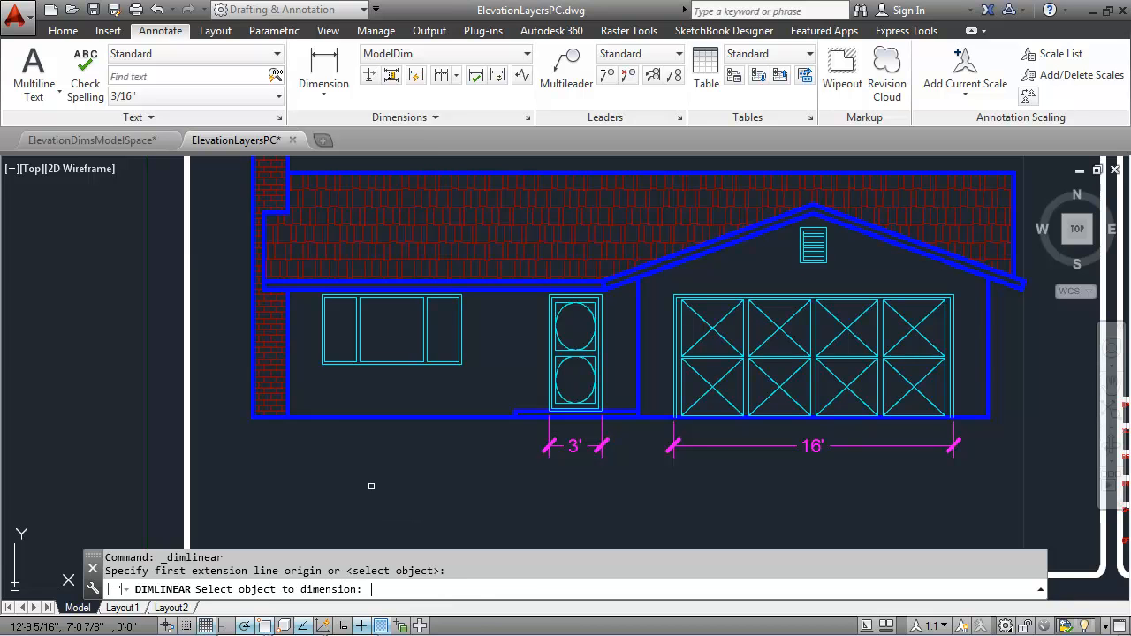
pyautogui.click(377, 419)
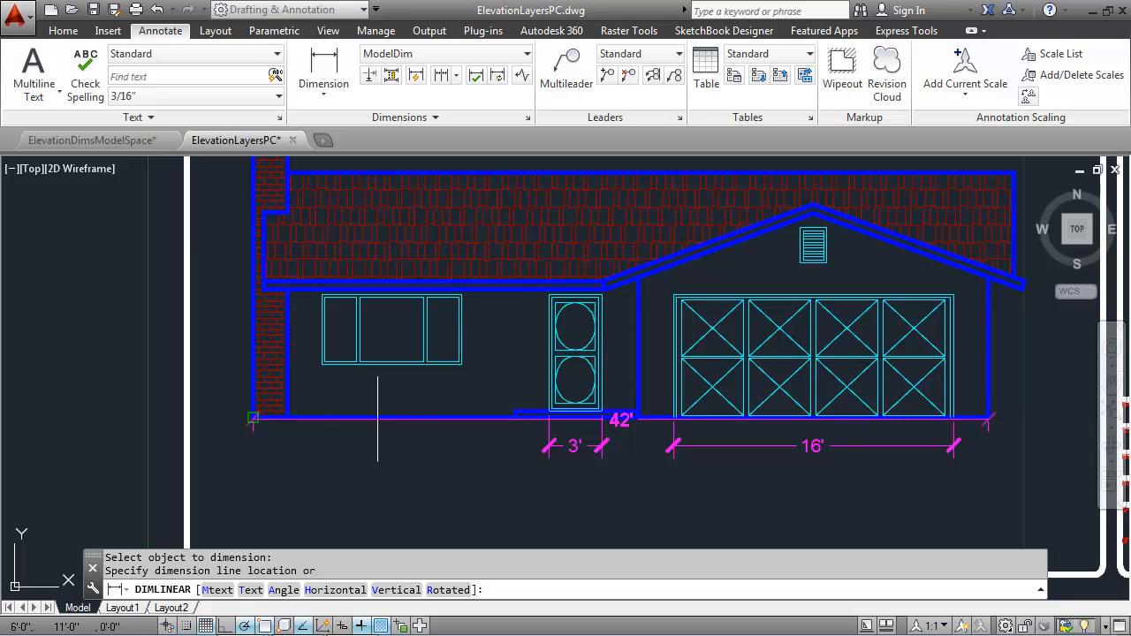
pyautogui.click(585, 477)
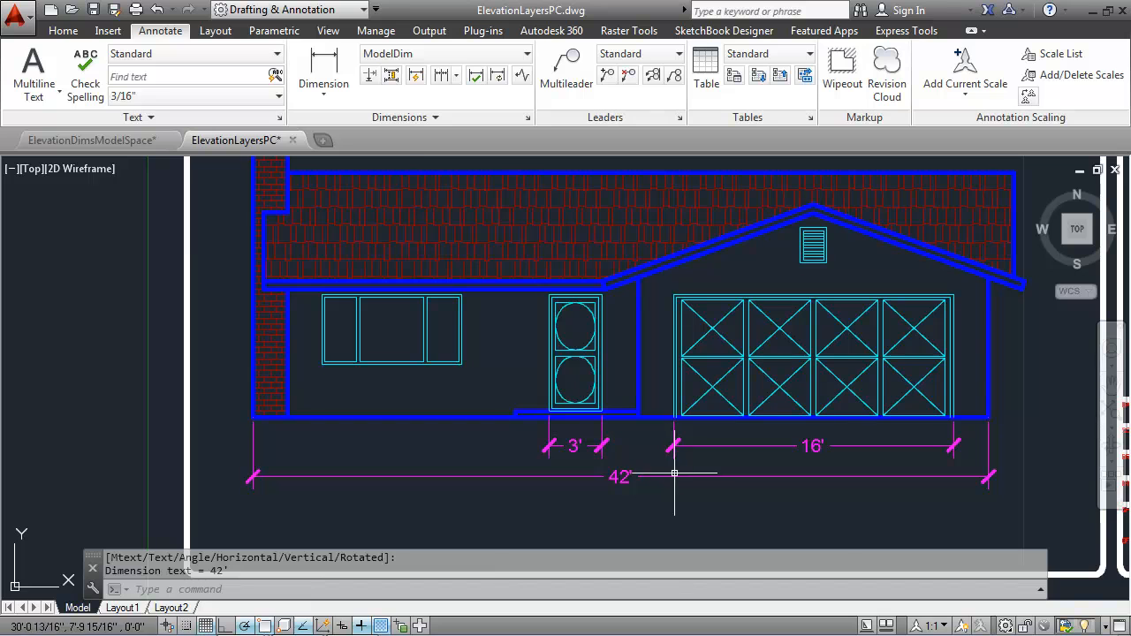
# Shift the garage door's width dimension line slightly farther below the ground line
pyautogui.click(752, 446)
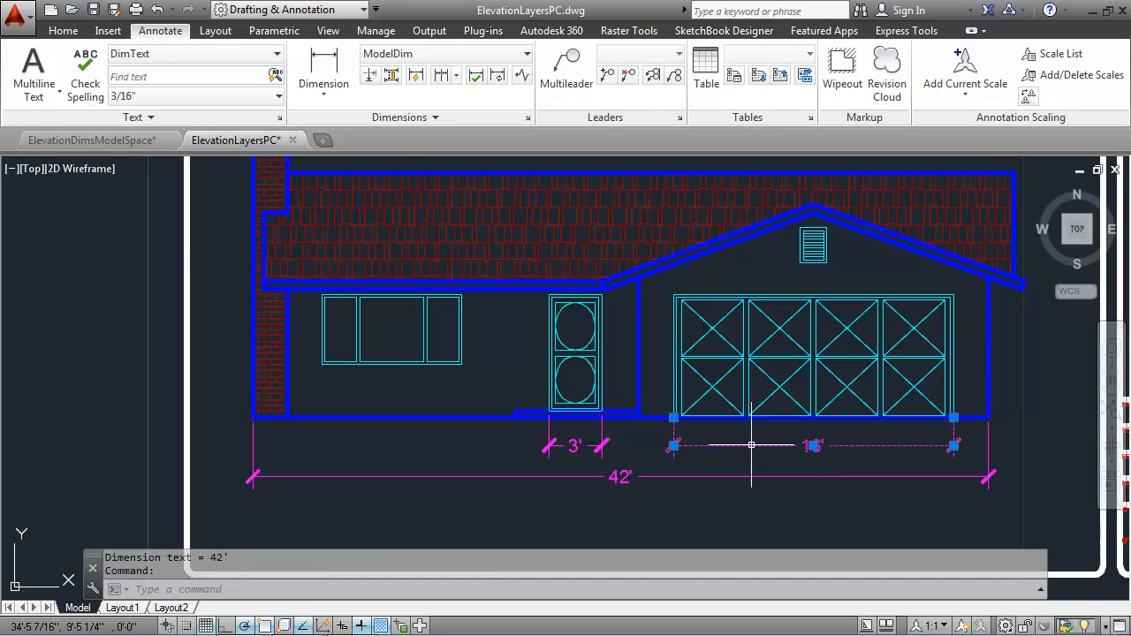
pyautogui.click(813, 446)
pyautogui.click(813, 447)
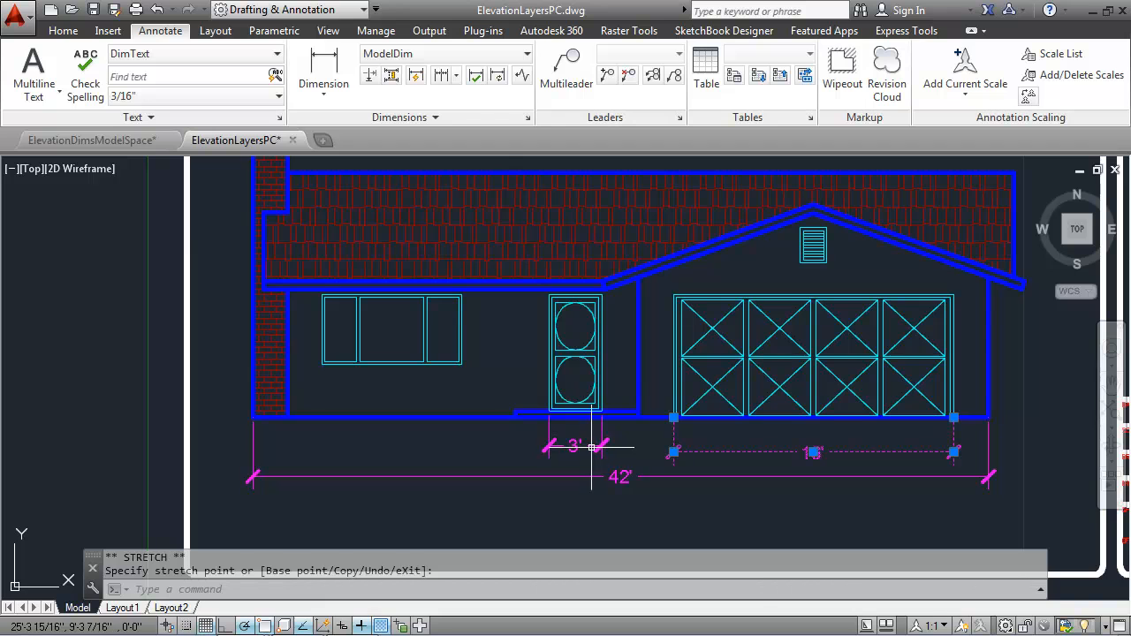
pyautogui.press('Escape')
# Lower the front door's dimension line to align with the garage door's dimension line, leaving nothing selected
pyautogui.click(591, 448)
pyautogui.click(575, 448)
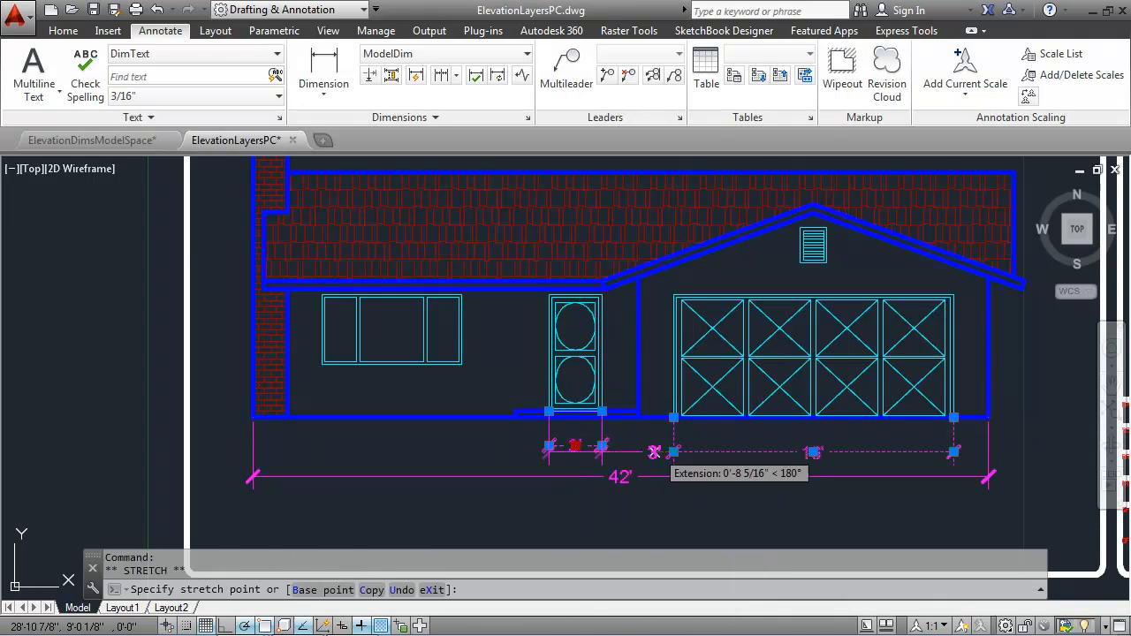
pyautogui.click(575, 452)
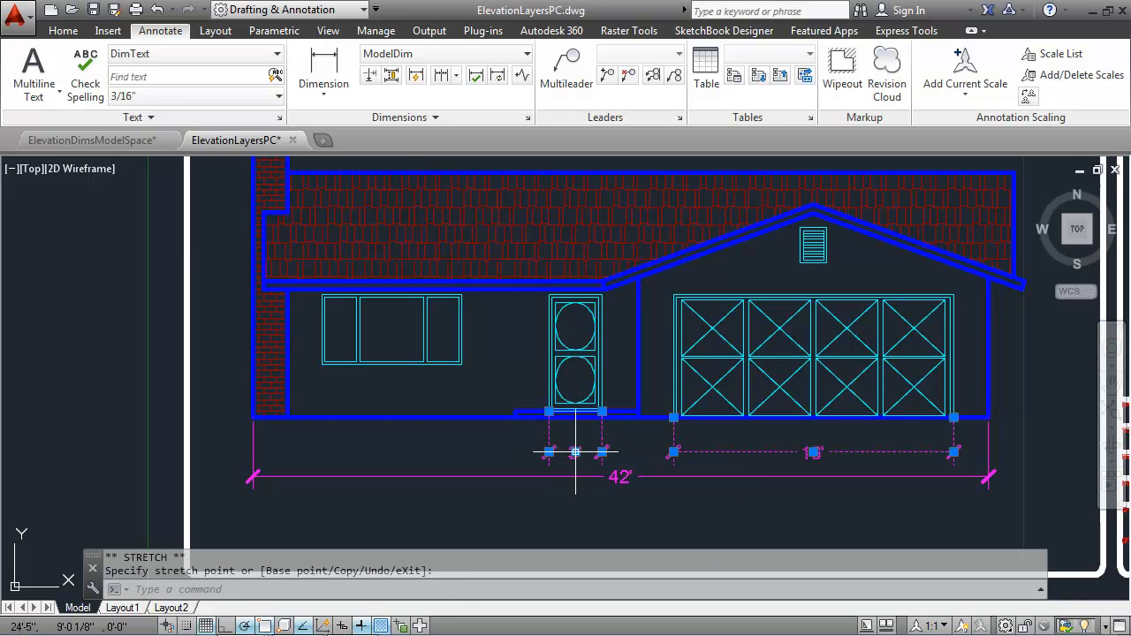
pyautogui.press('Escape')
pyautogui.press('Escape')
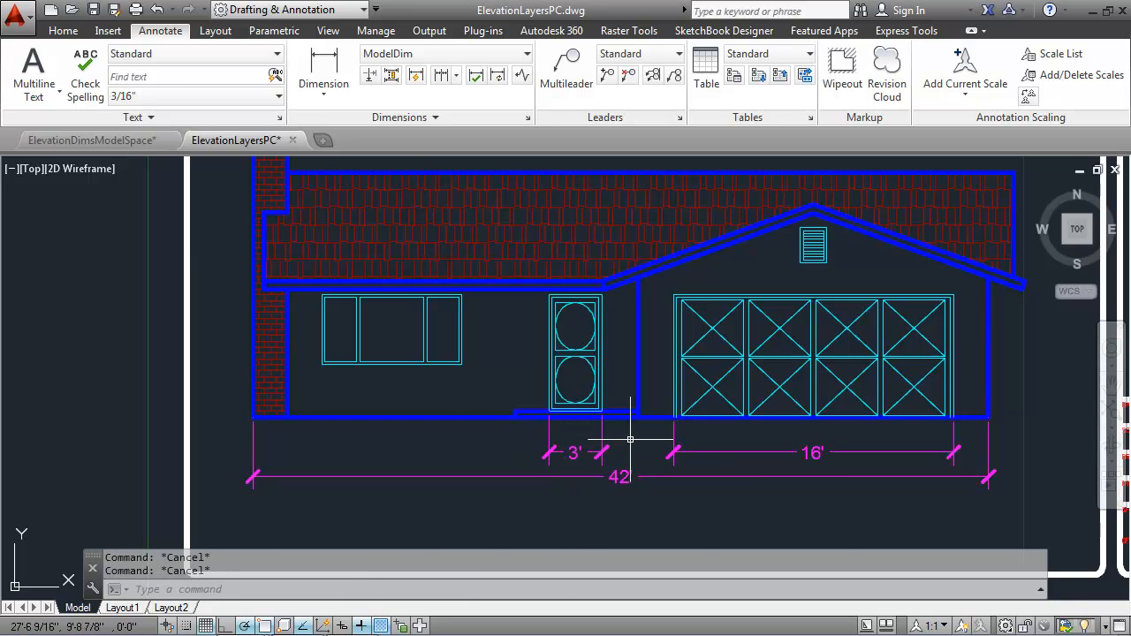
# Shift the overall house width dimension line slightly farther below the door dimensions and clear the selection
pyautogui.click(646, 477)
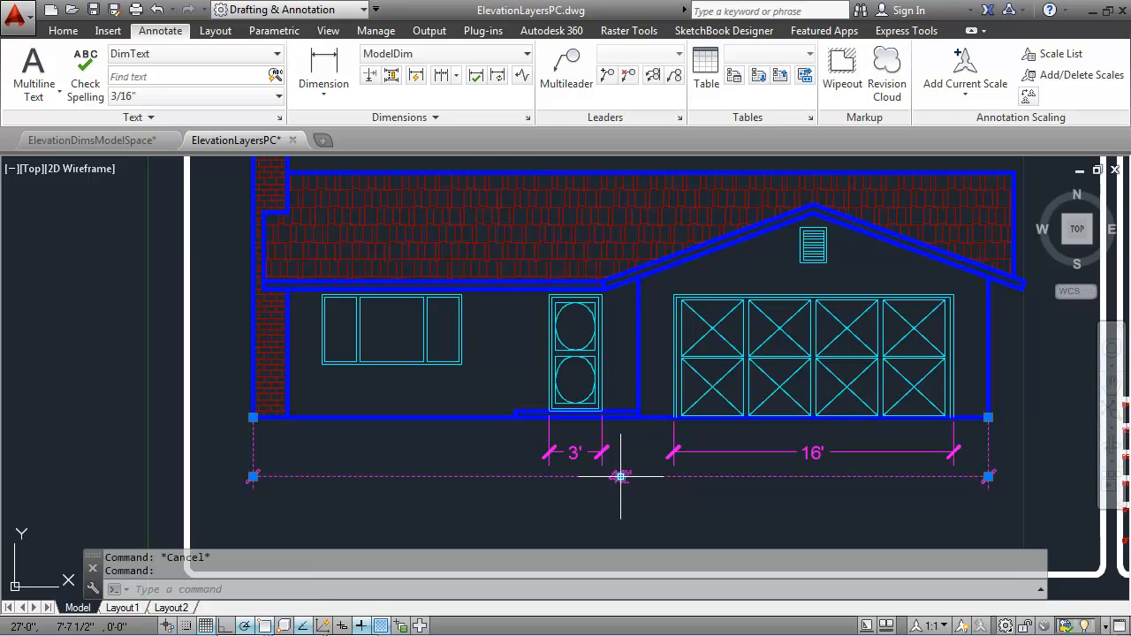
pyautogui.click(620, 478)
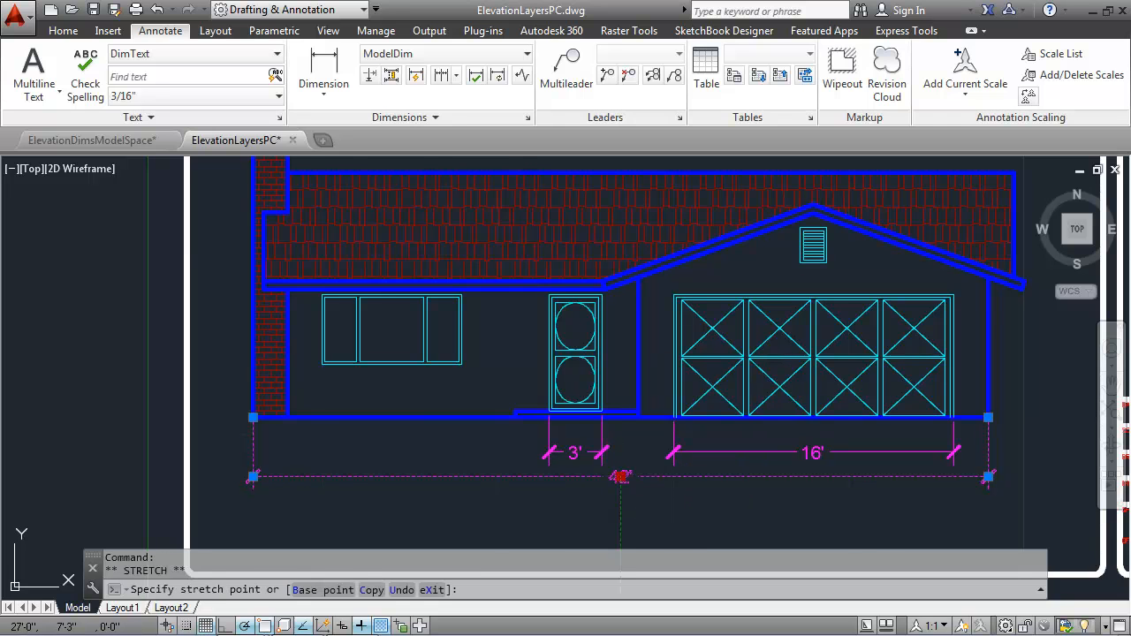
pyautogui.press('Escape')
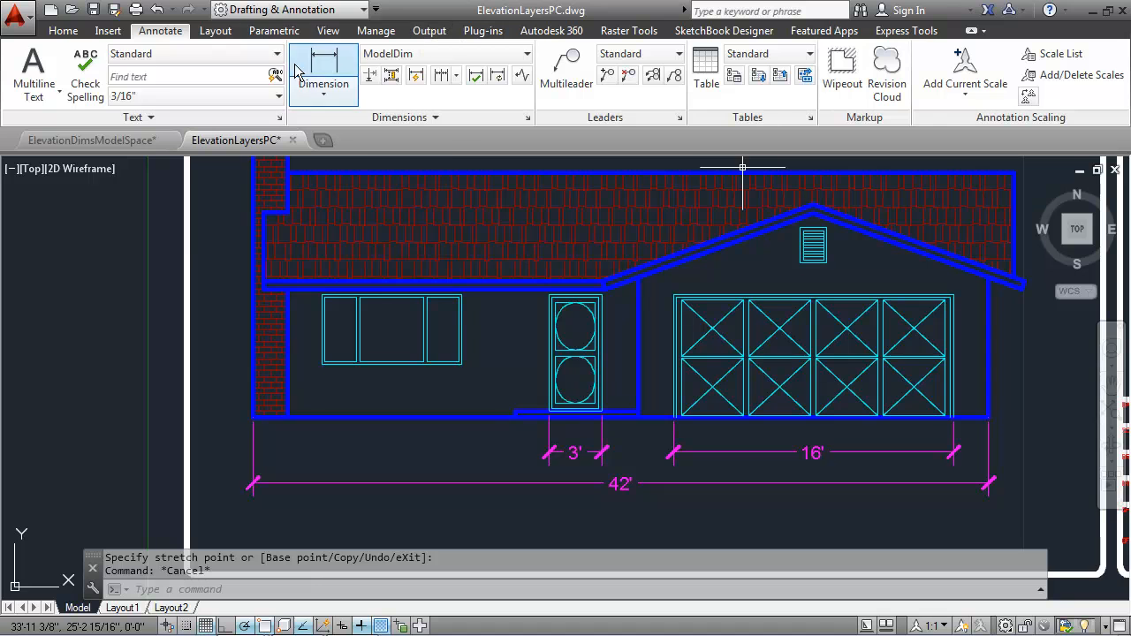
# Add a Quick Dimension for the height of the garage's outer right wall, placed outside the house to its right
pyautogui.click(321, 92)
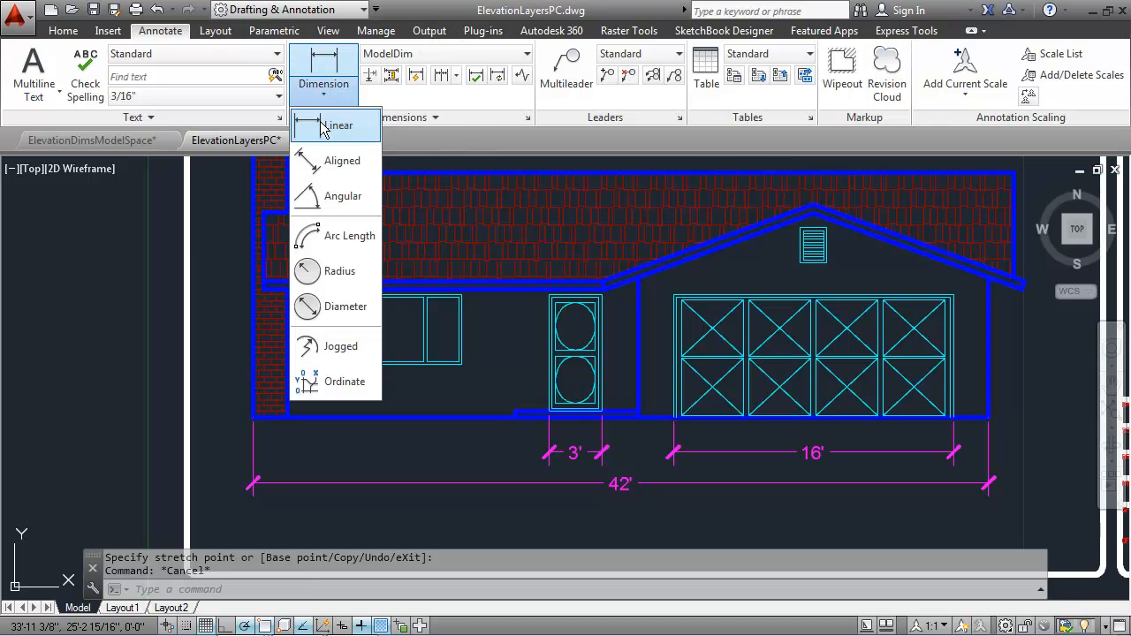
pyautogui.click(326, 121)
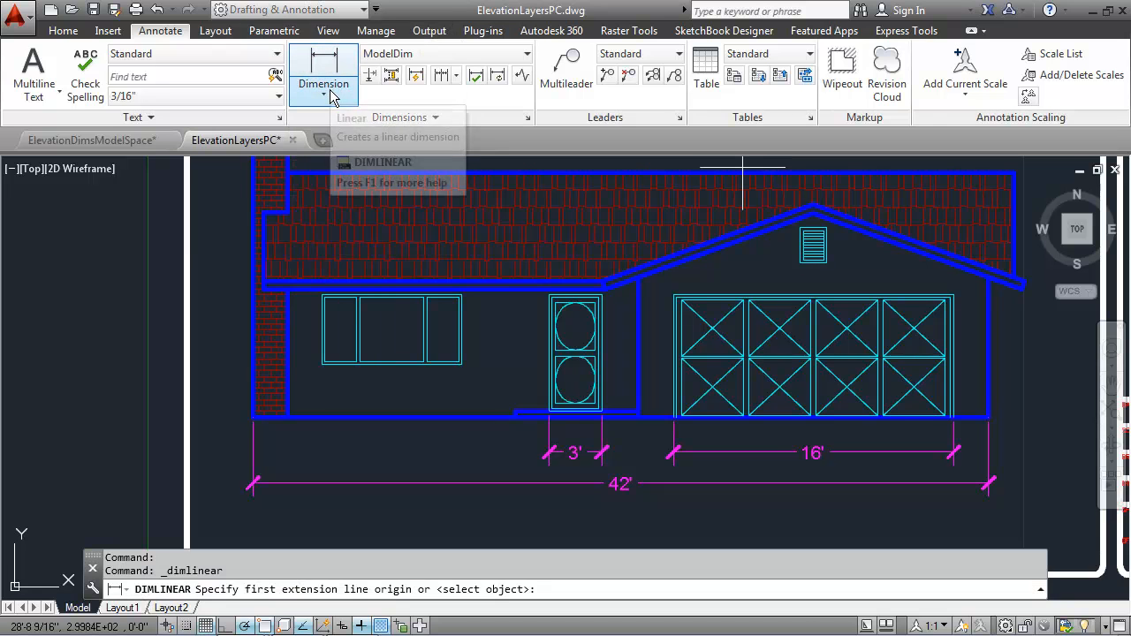
pyautogui.click(416, 78)
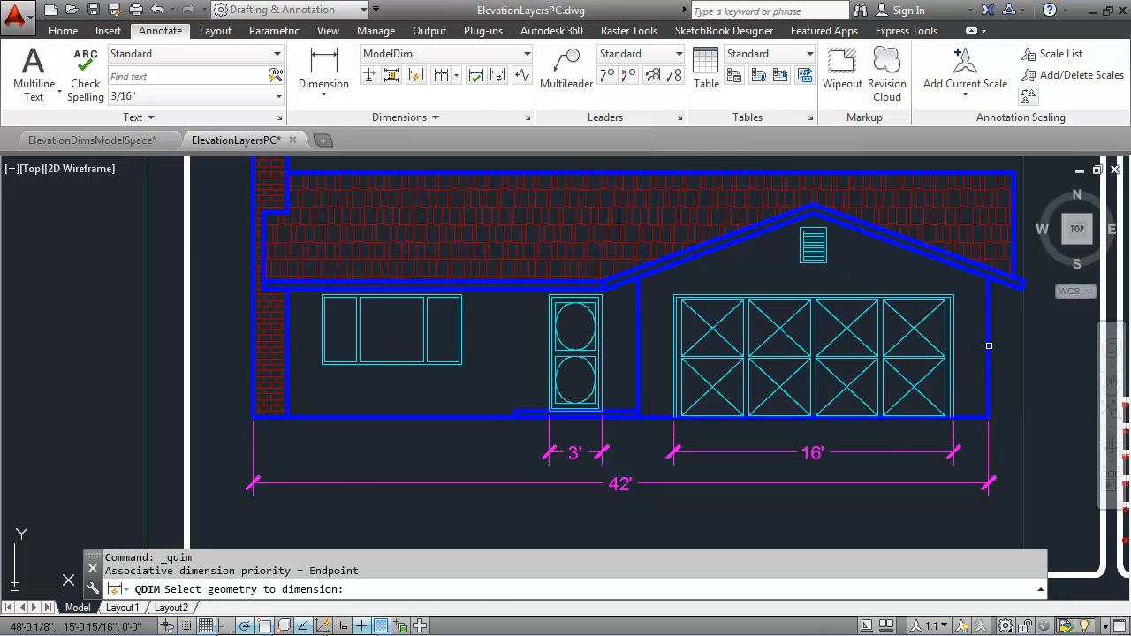
pyautogui.click(989, 346)
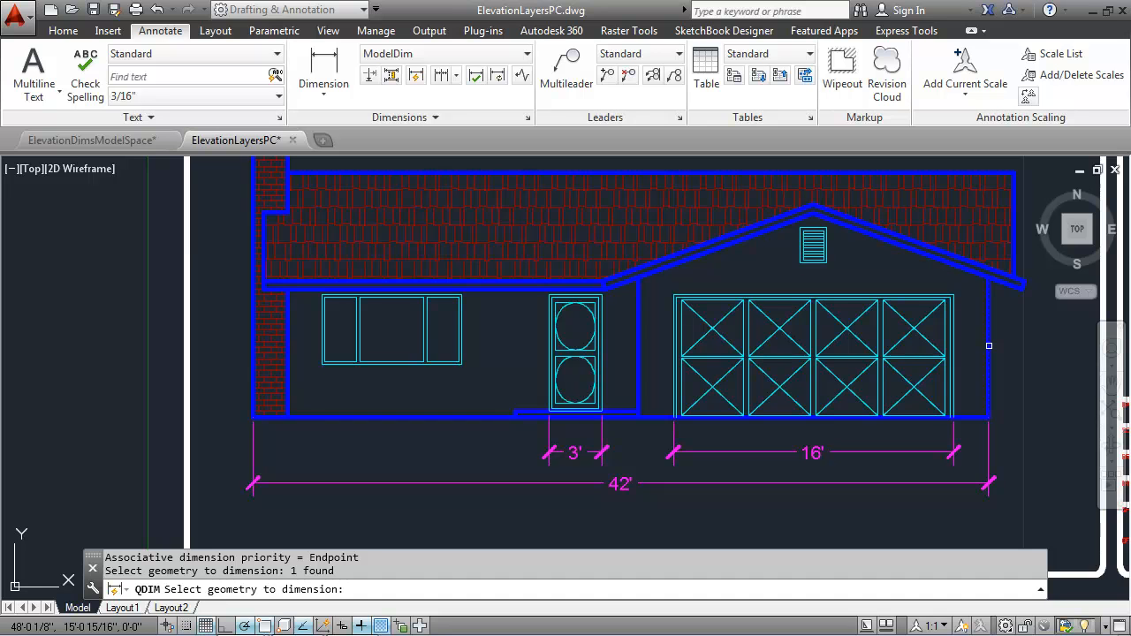
pyautogui.press('Return')
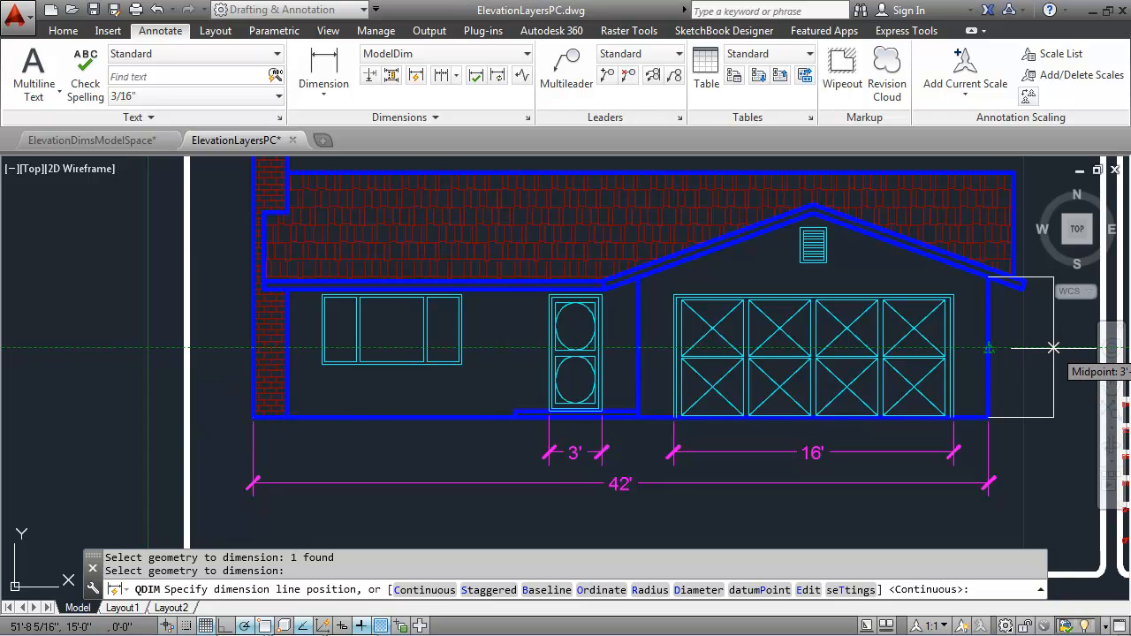
pyautogui.click(1053, 348)
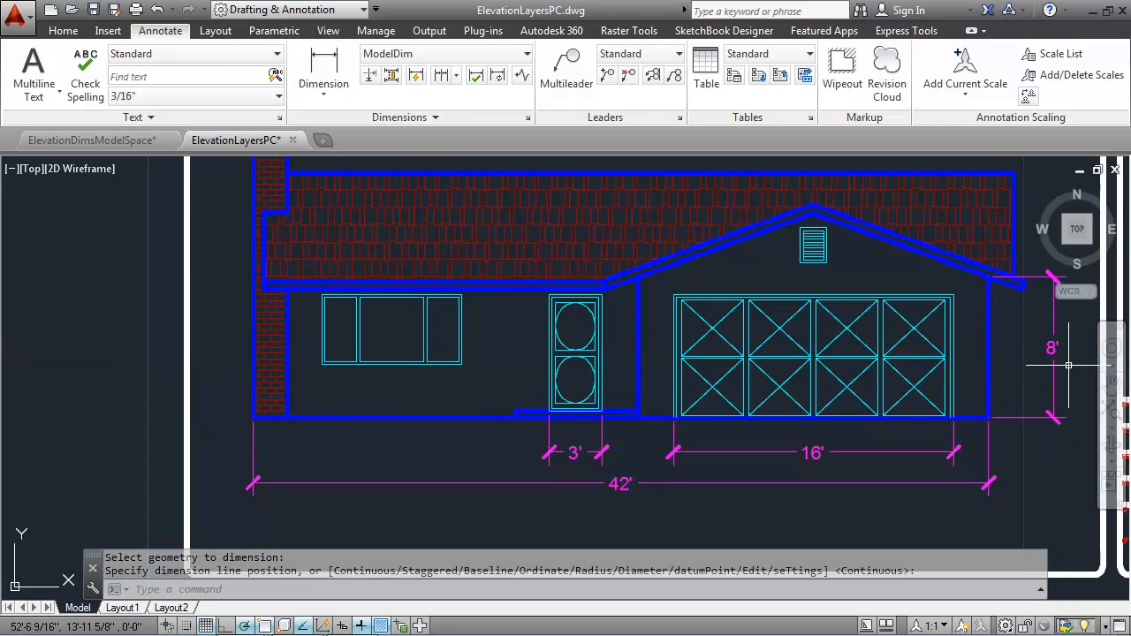